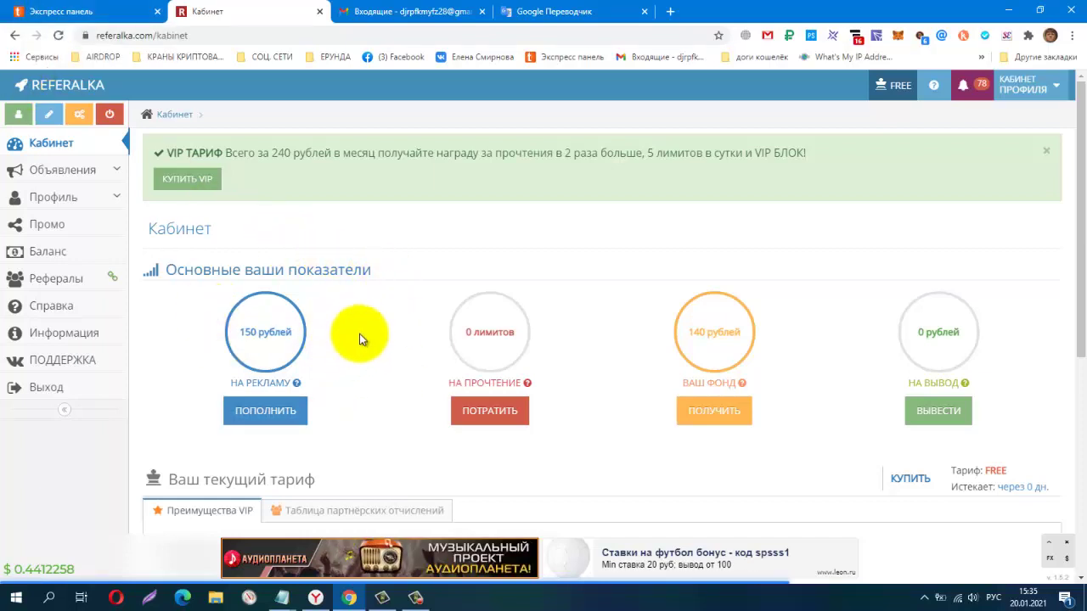
# Open the list of own ads and move the unpublished "ПРОЕКТ JUBIK!" ad to the archive.
pyautogui.scroll(-2, 361, 314)
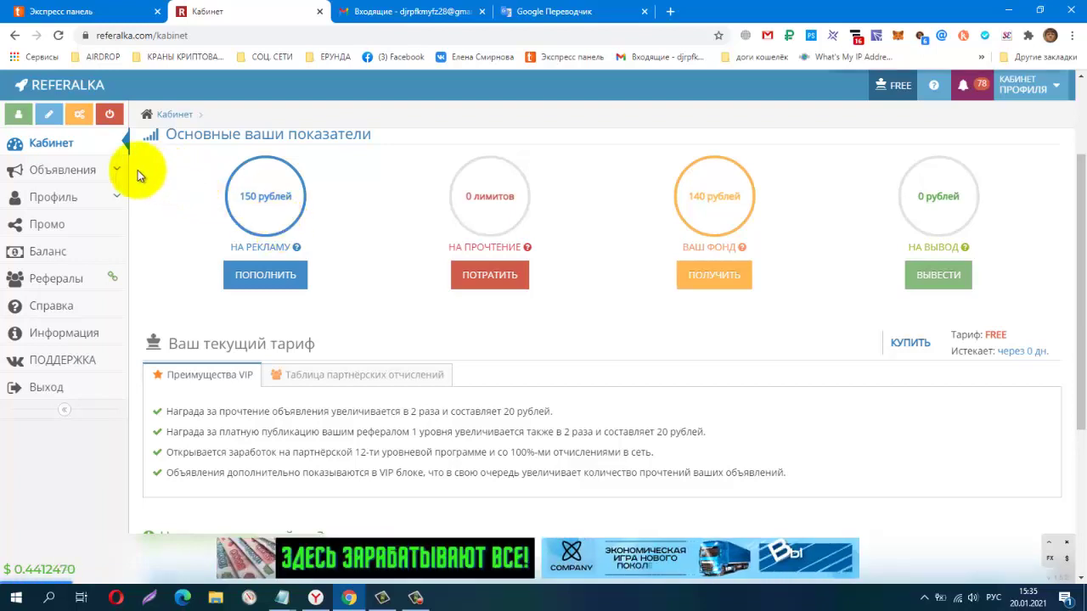
pyautogui.click(73, 169)
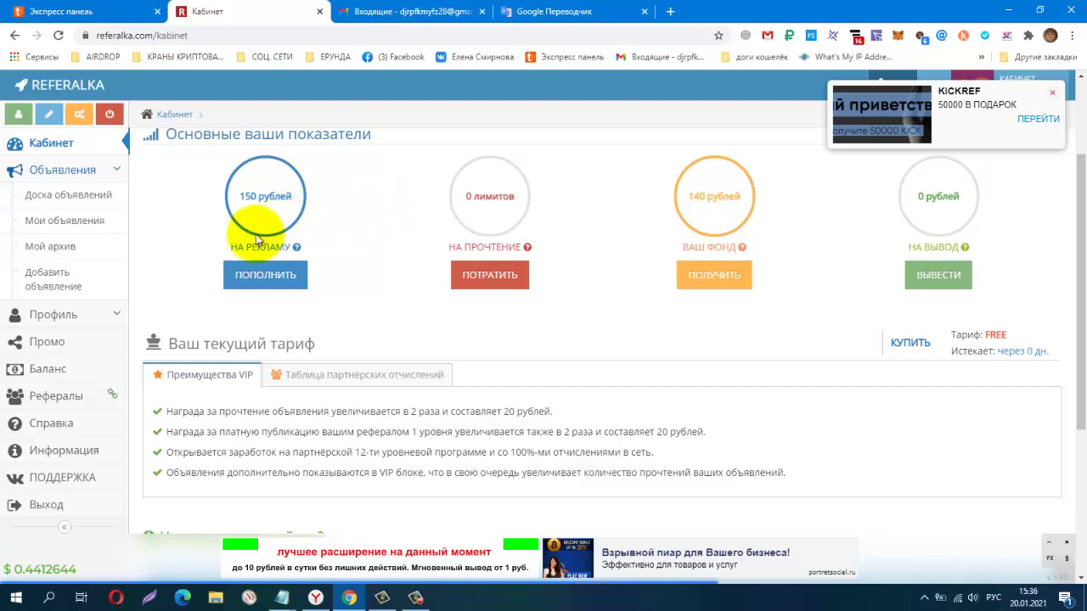
pyautogui.click(75, 224)
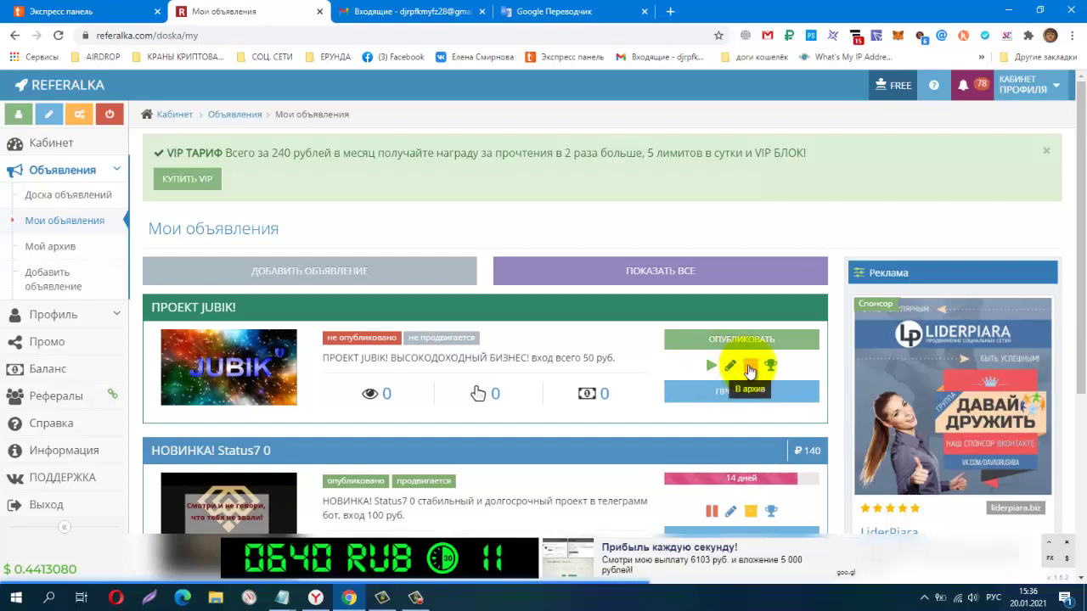
pyautogui.click(748, 365)
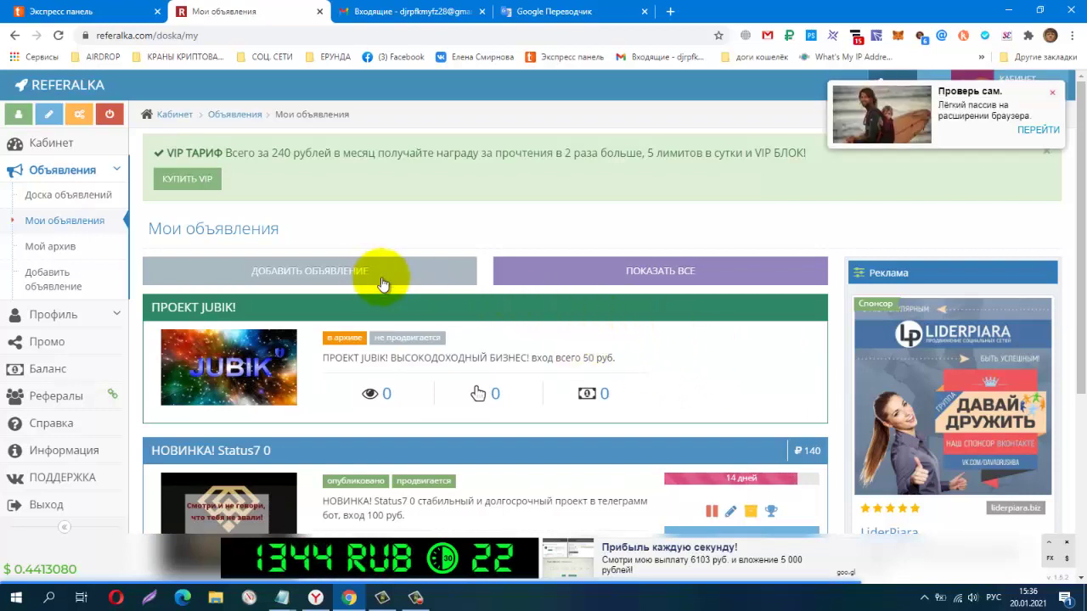
# Start a new ad and upload JUBIK.jpg as its preview image.
pyautogui.click(332, 272)
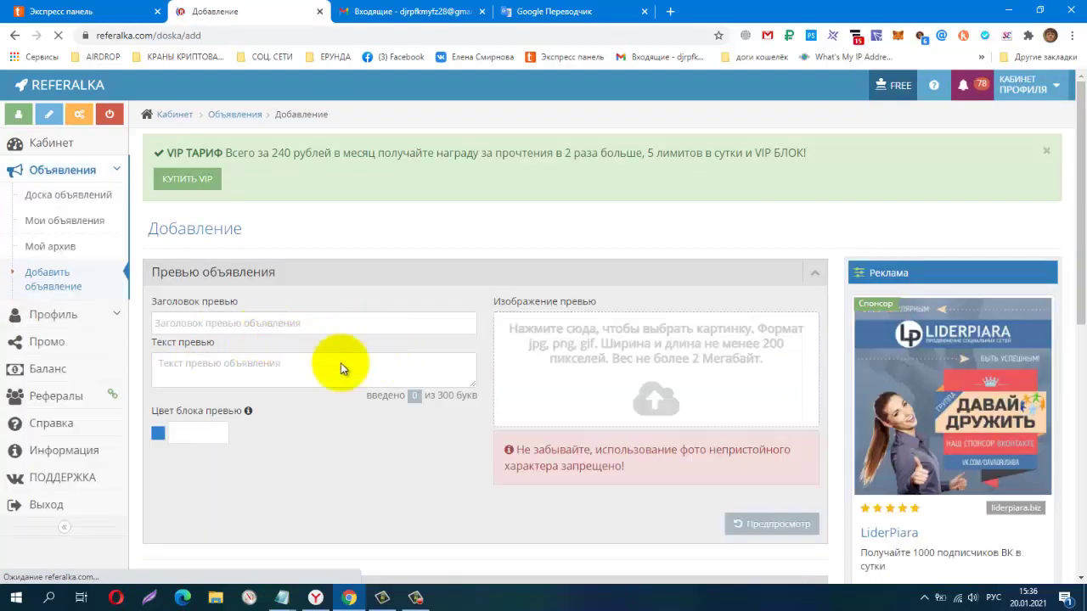
pyautogui.click(655, 399)
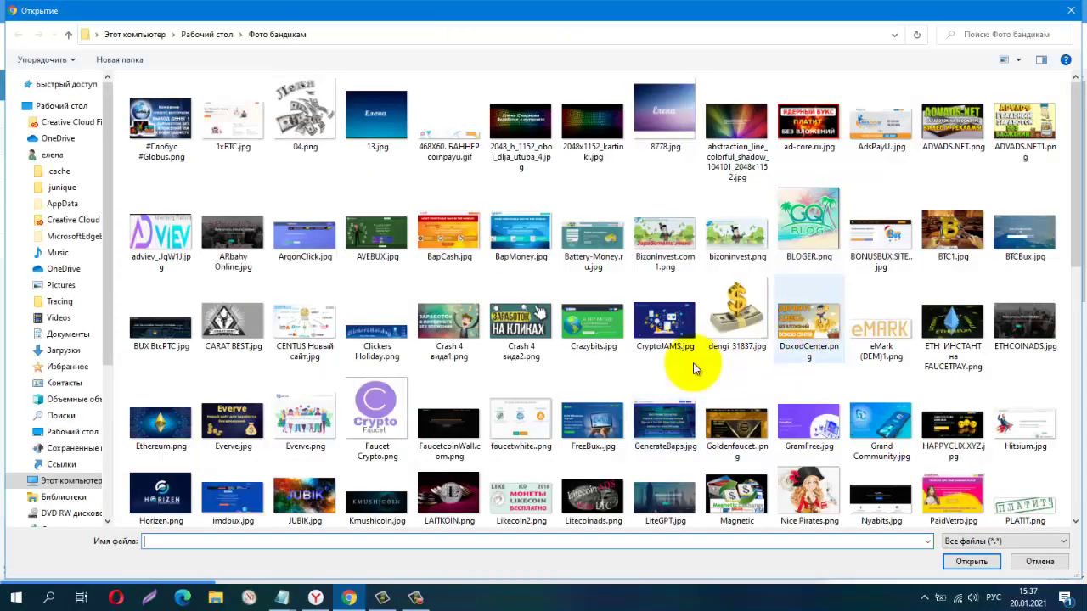
pyautogui.doubleClick(305, 491)
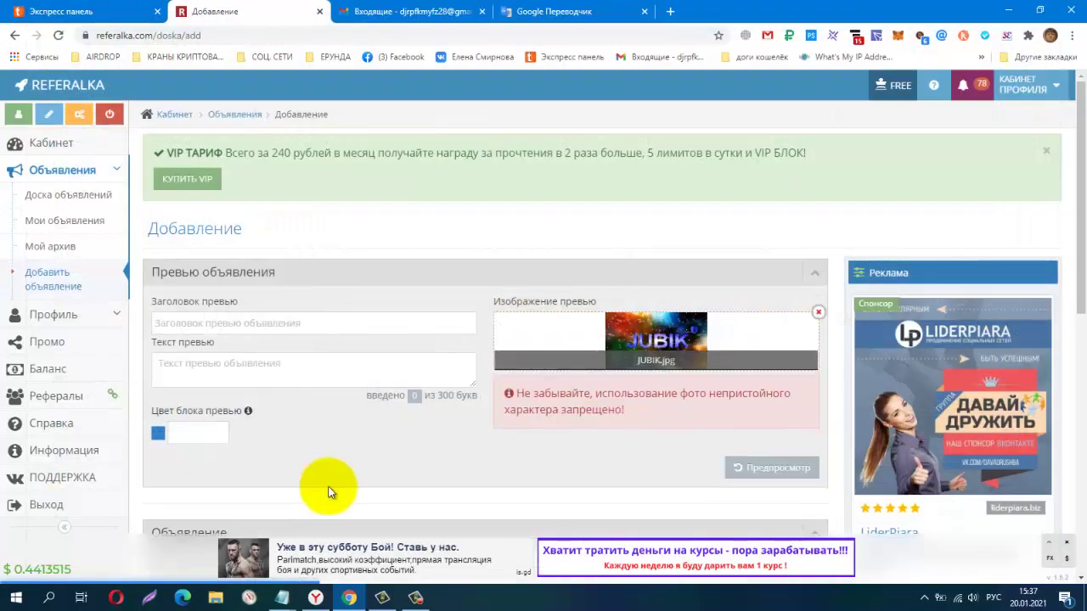
# Copy the title "ПРОЕКТ JUBIK!" from the Google Translate source text into the new ad's preview title.
pyautogui.click(584, 11)
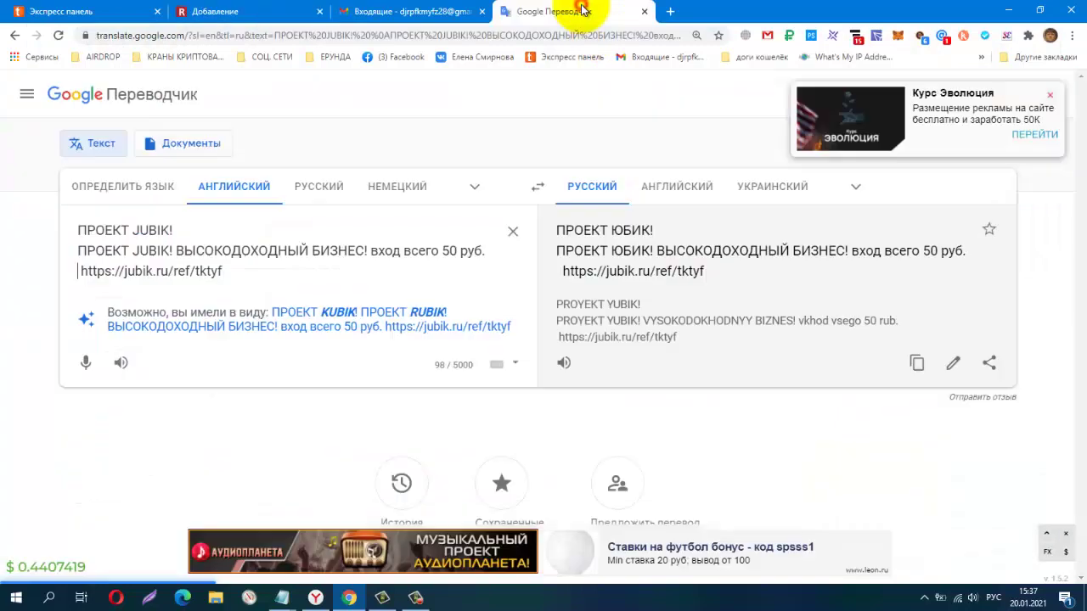
pyautogui.tripleClick(175, 228)
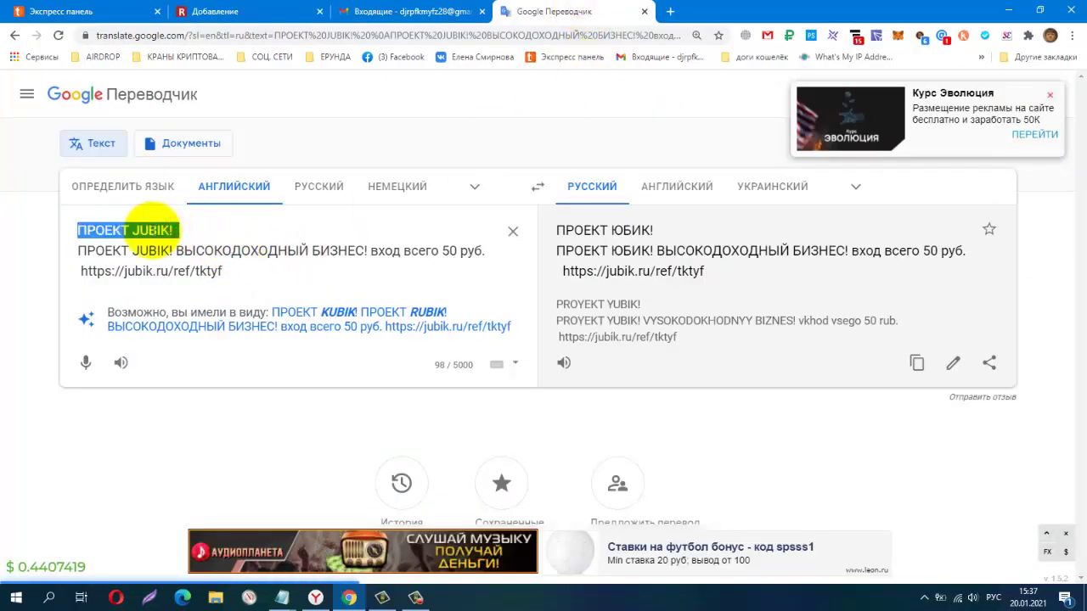
pyautogui.rightClick(161, 229)
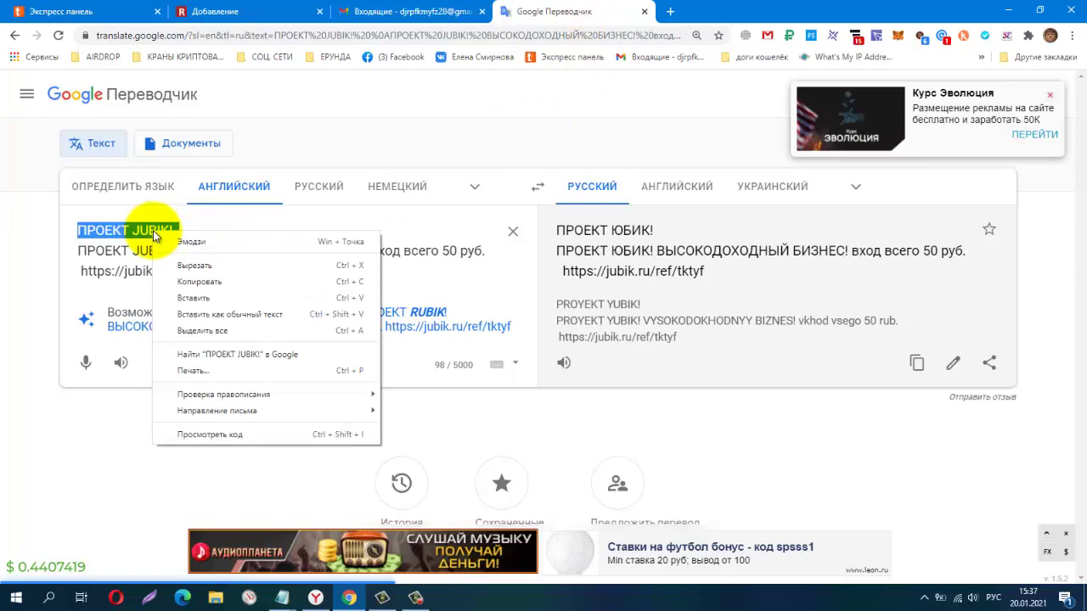
pyautogui.click(178, 277)
pyautogui.click(254, 11)
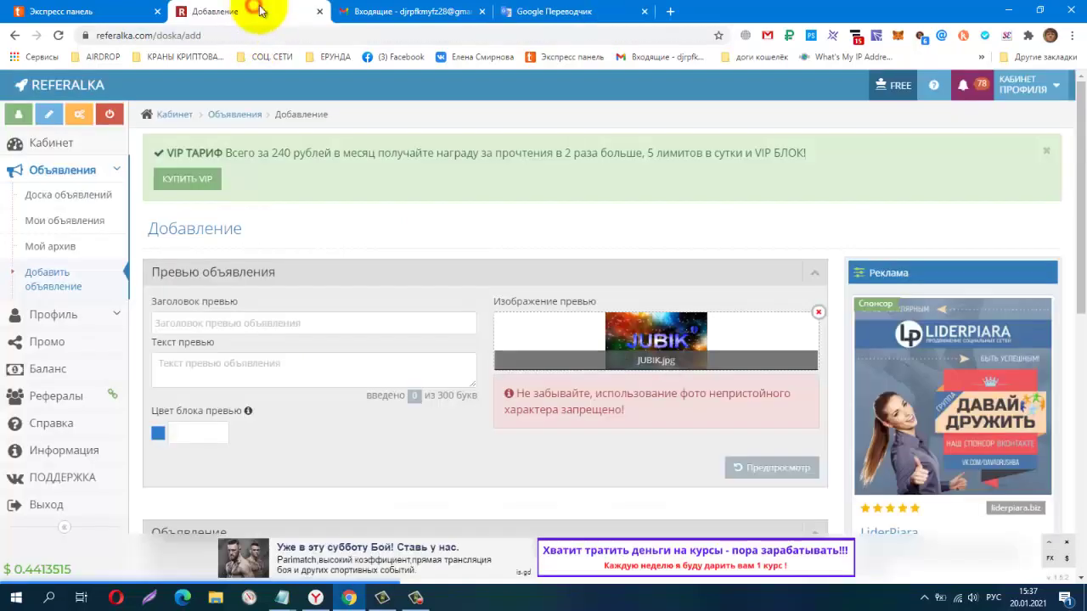
pyautogui.rightClick(193, 323)
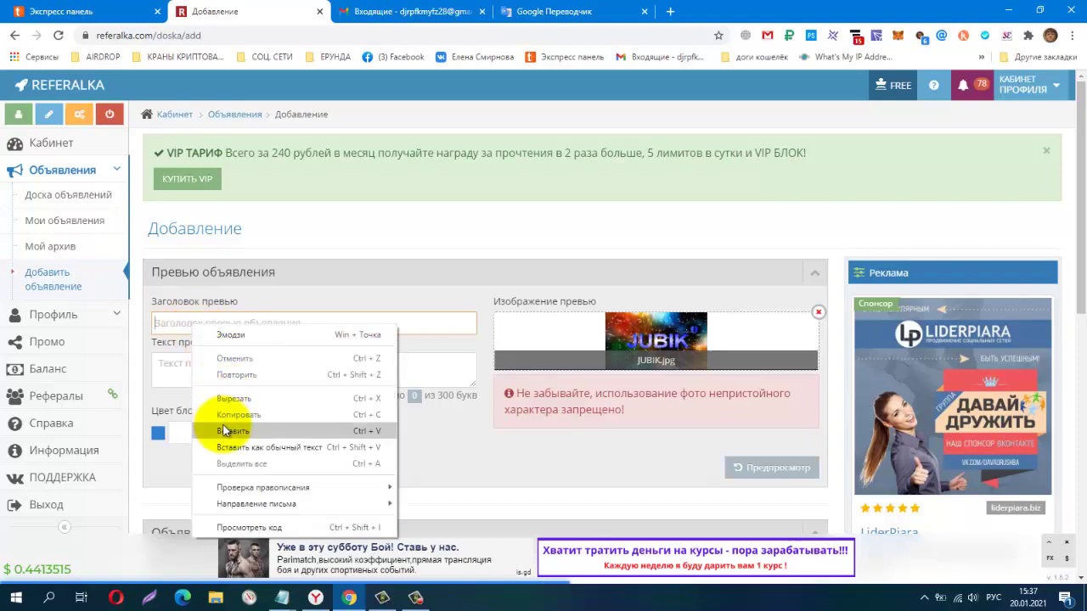
pyautogui.click(223, 428)
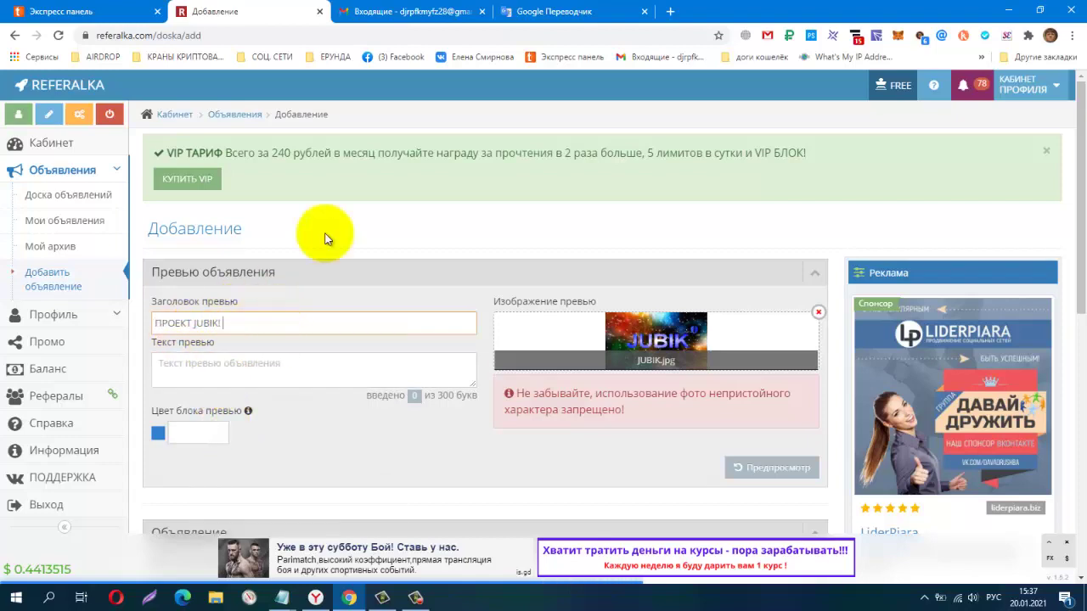
# Copy "ПРОЕКТ JUBIK! ВЫСОКОДОХОДНЫЙ БИЗНЕС! вход всего 50 руб." from Google Translate into the ad's preview text.
pyautogui.click(554, 11)
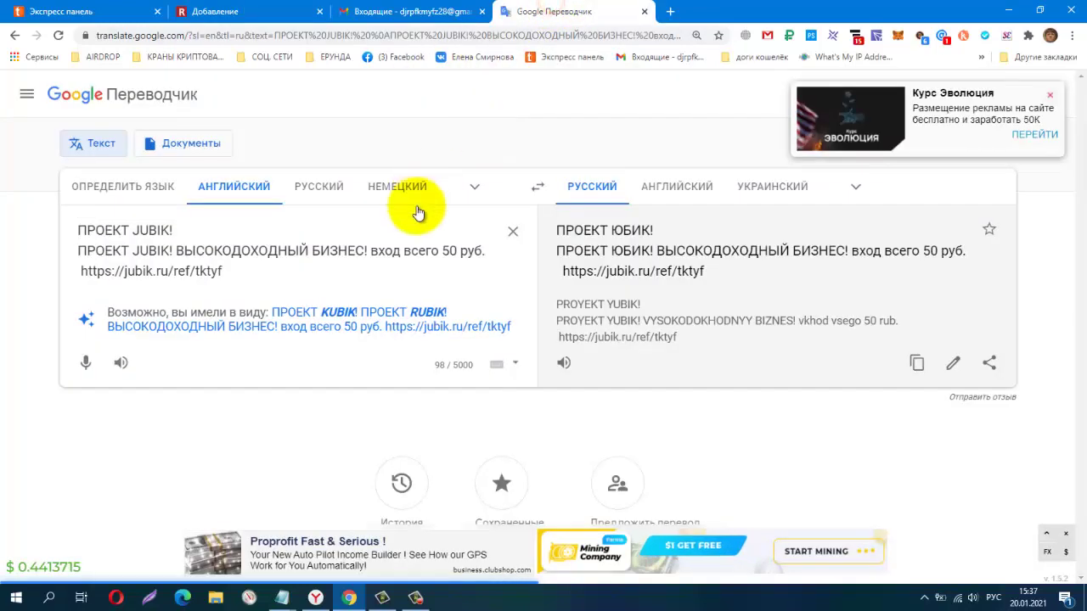
pyautogui.tripleClick(481, 248)
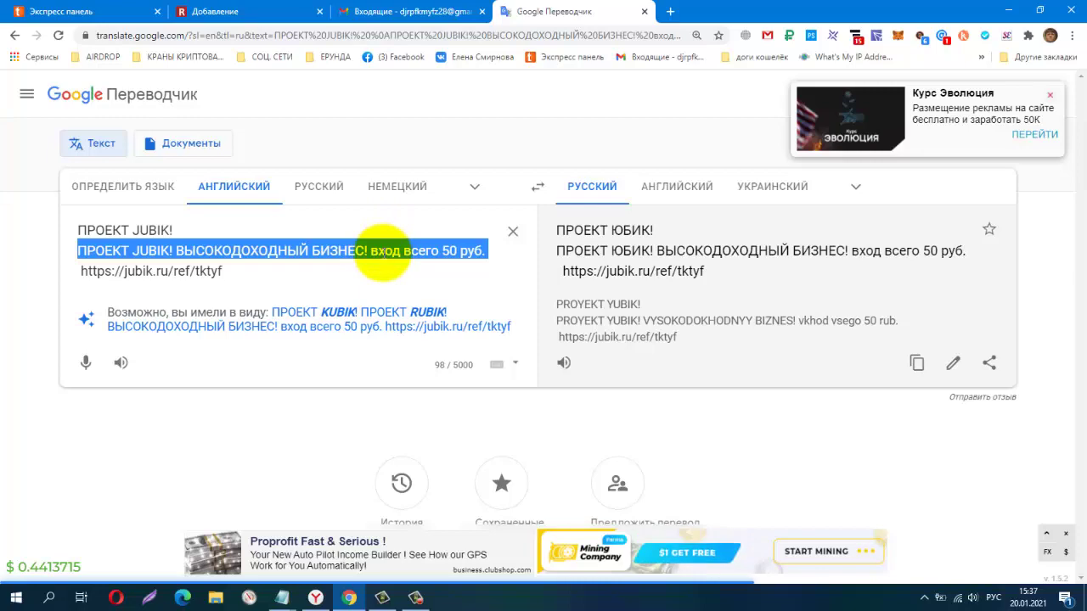
pyautogui.rightClick(383, 255)
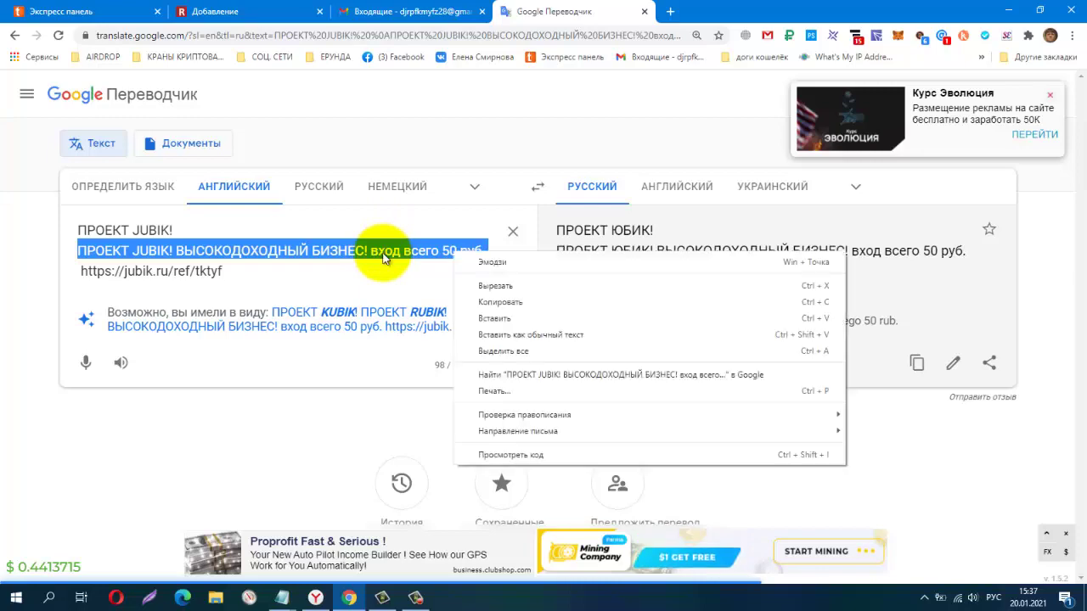
pyautogui.click(488, 301)
pyautogui.click(217, 11)
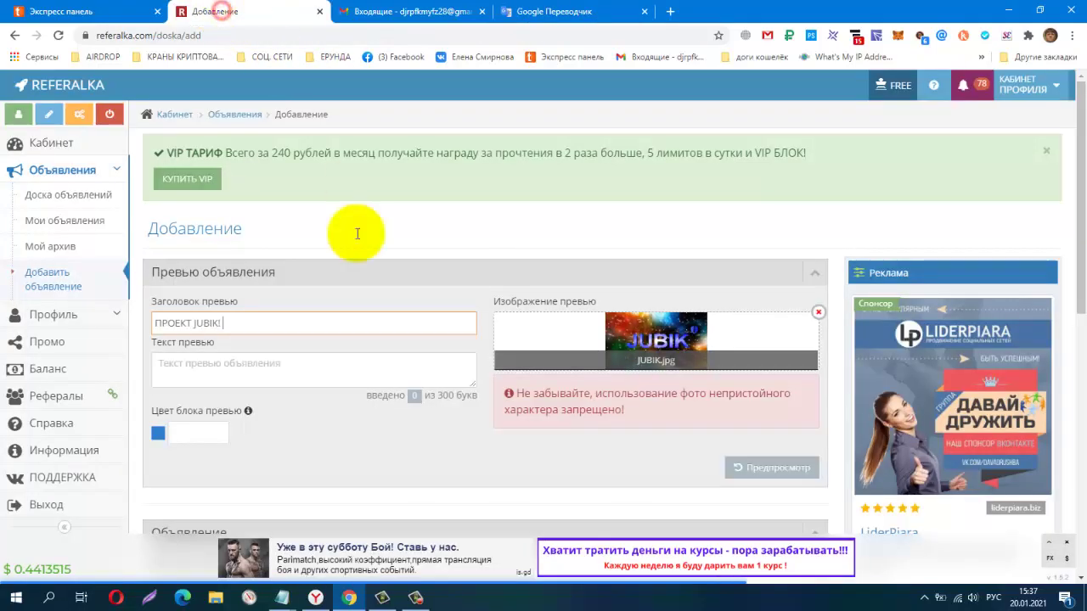
pyautogui.scroll(-1, 347, 310)
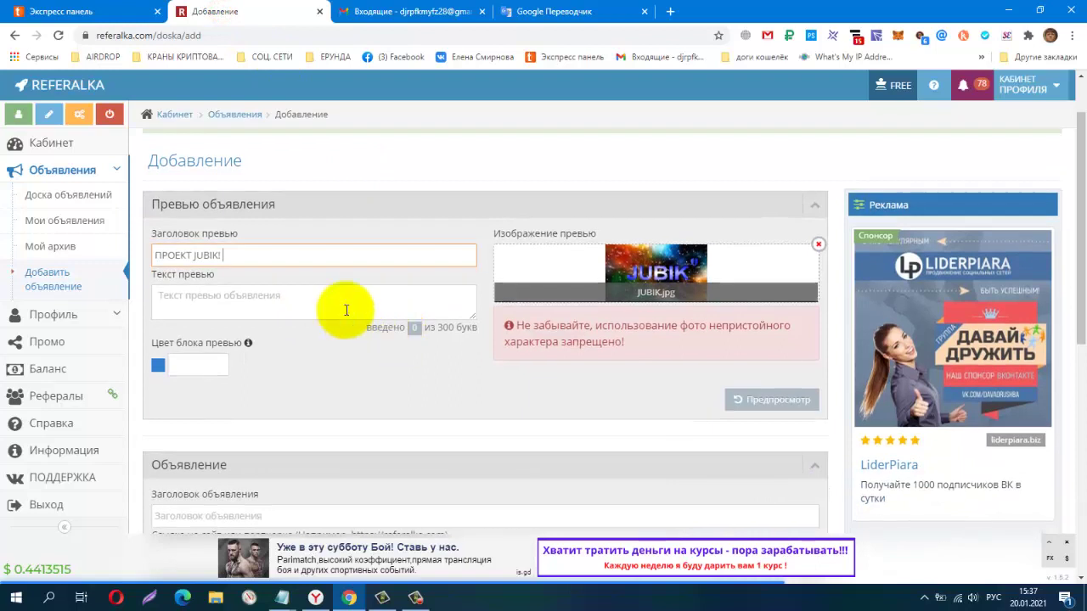
pyautogui.rightClick(193, 299)
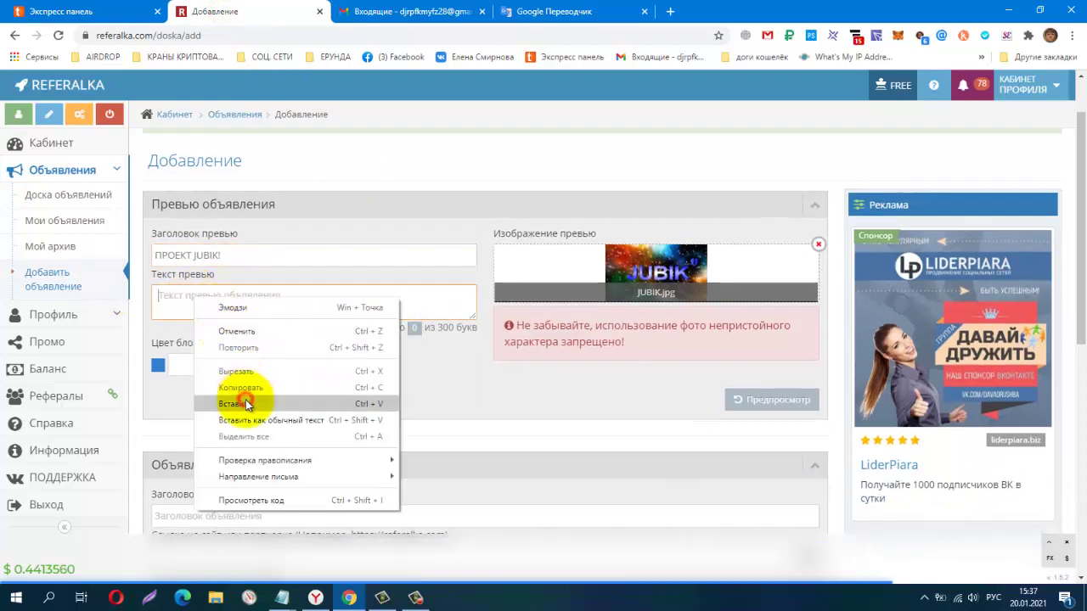
pyautogui.click(245, 398)
# Set the preview block colour to green #2e8965, then check the ad's preview and close it.
pyautogui.click(156, 368)
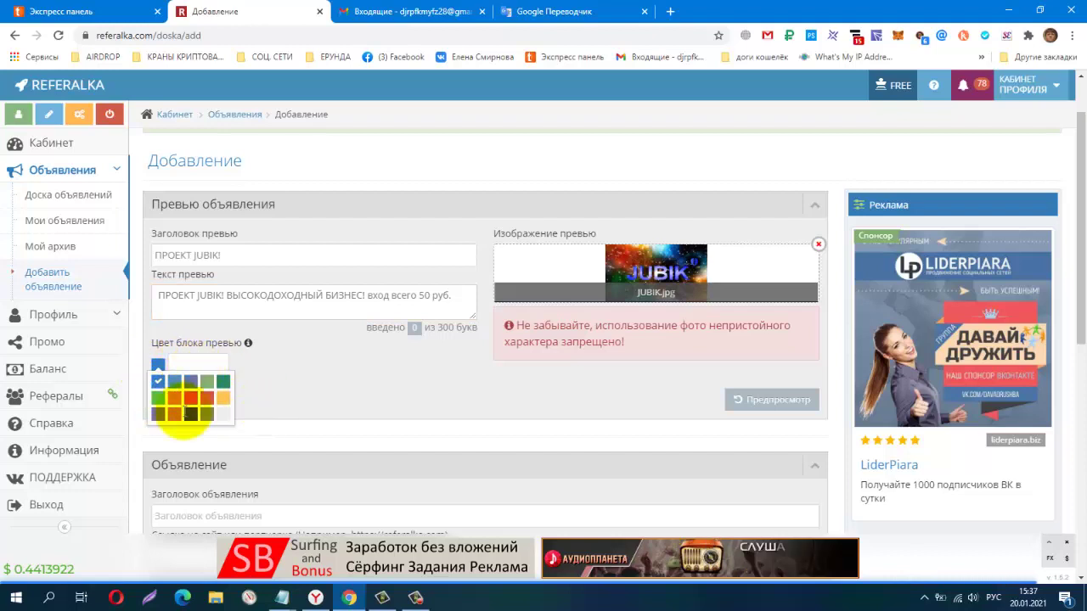
pyautogui.click(224, 385)
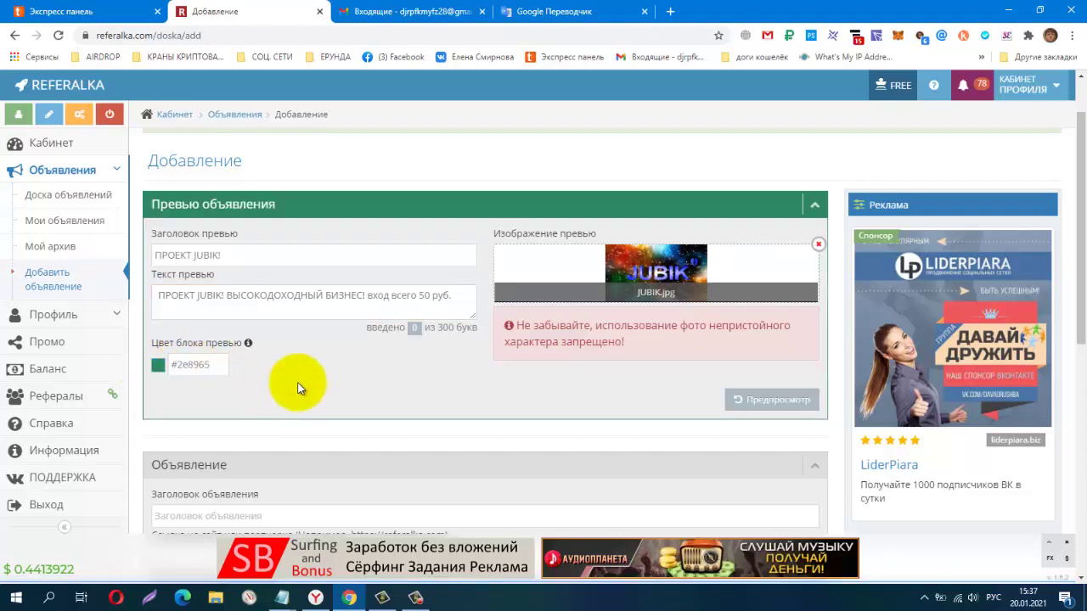
pyautogui.click(778, 399)
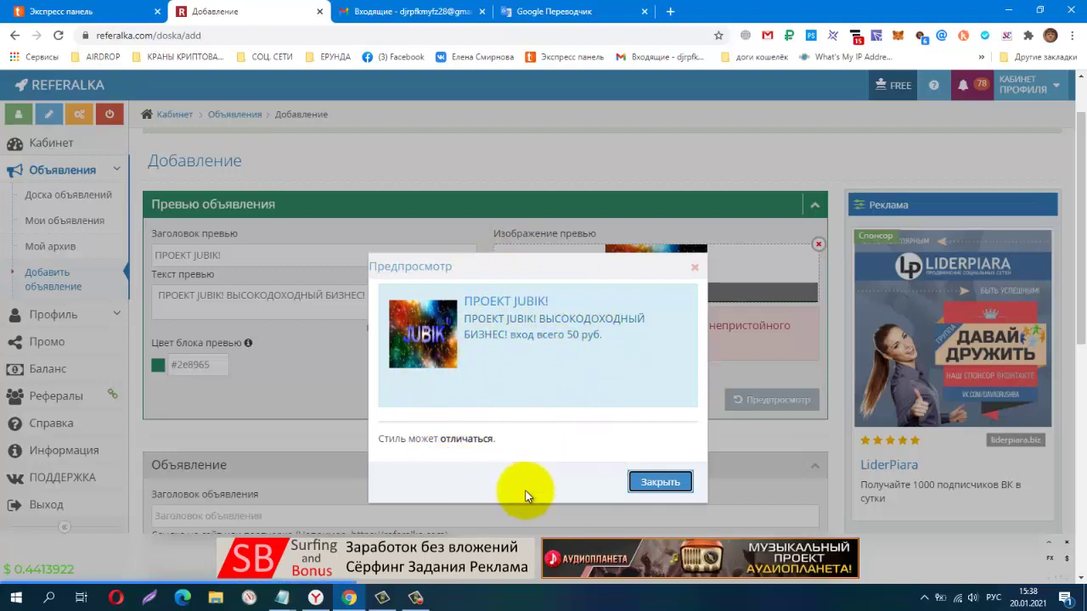
pyautogui.click(650, 482)
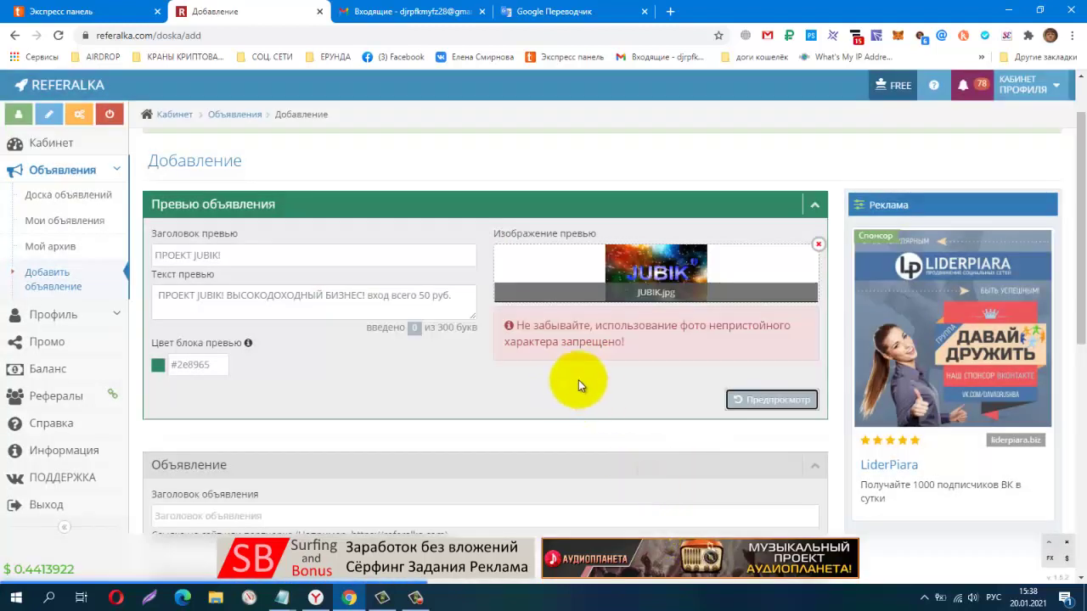
# Copy "ПРОЕКТ JUBIK!" from the Google Translate source text into the title of the main ad section.
pyautogui.scroll(-3, 578, 385)
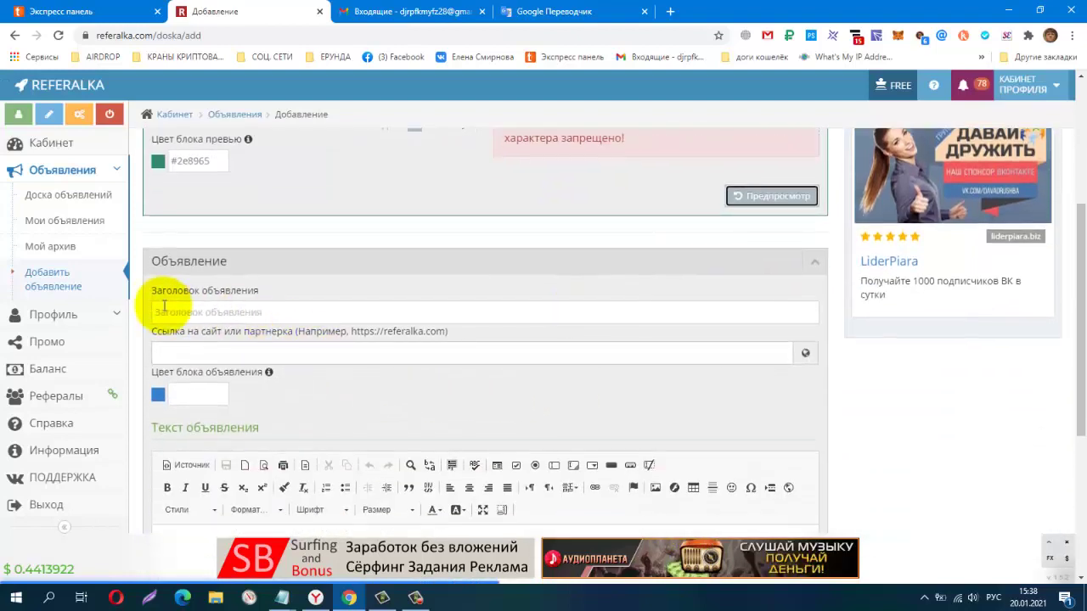
pyautogui.click(547, 11)
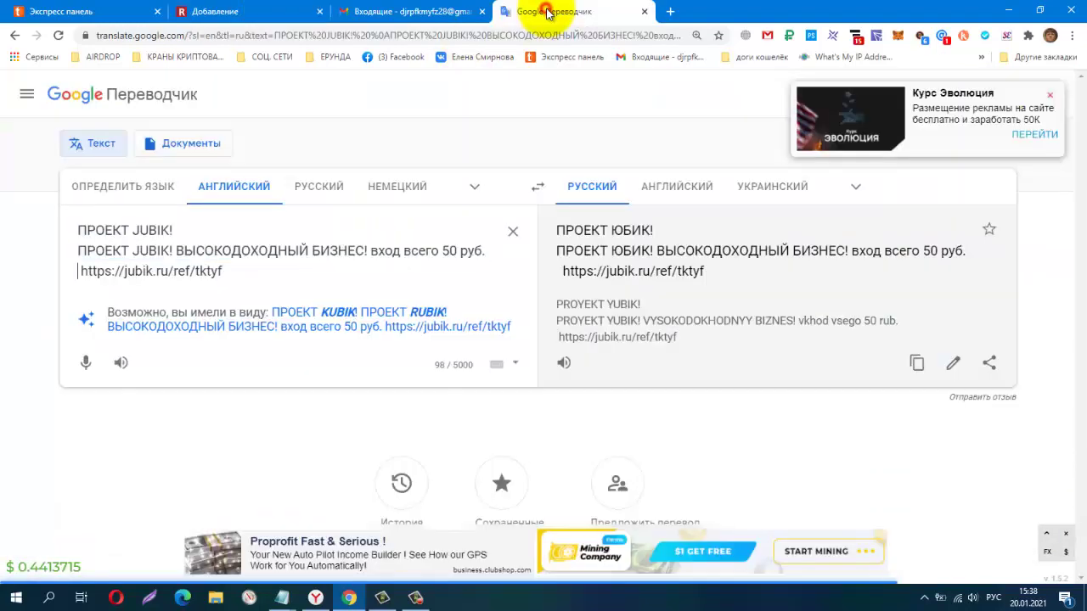
pyautogui.tripleClick(200, 223)
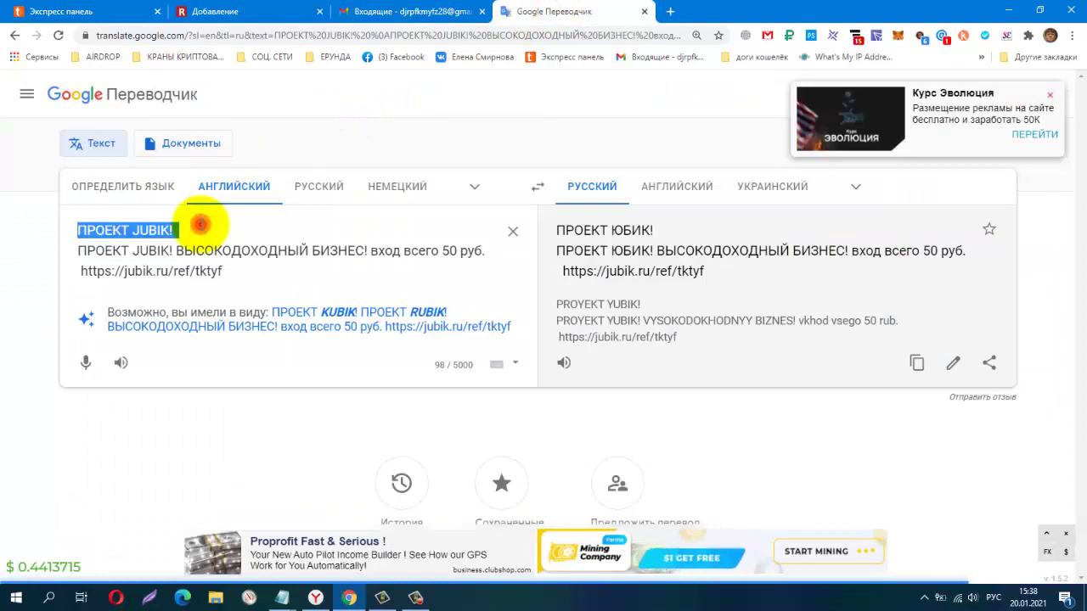
pyautogui.rightClick(139, 230)
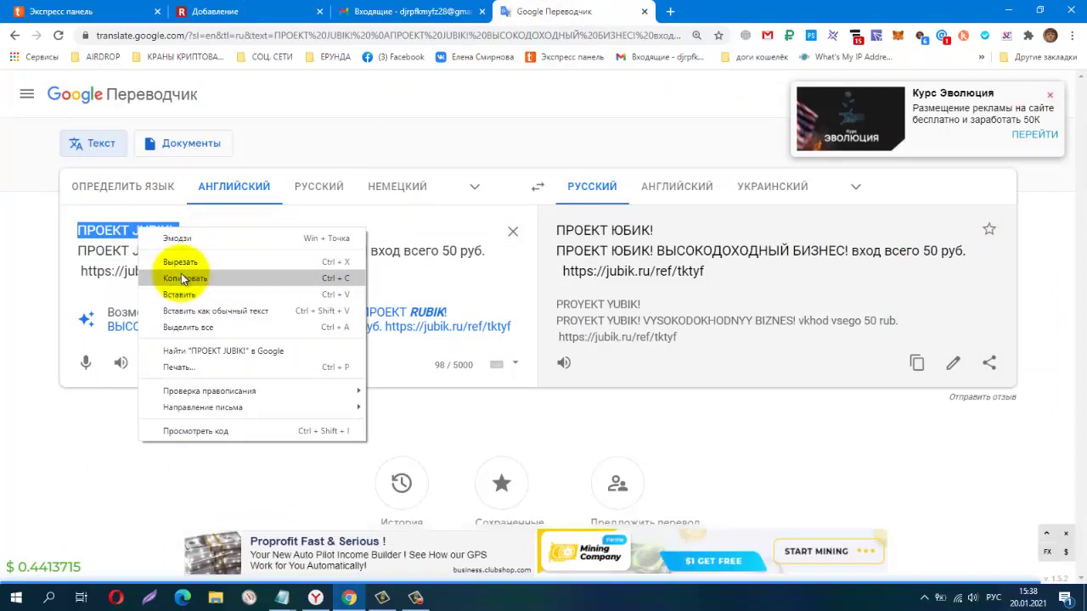
pyautogui.click(183, 278)
pyautogui.click(255, 11)
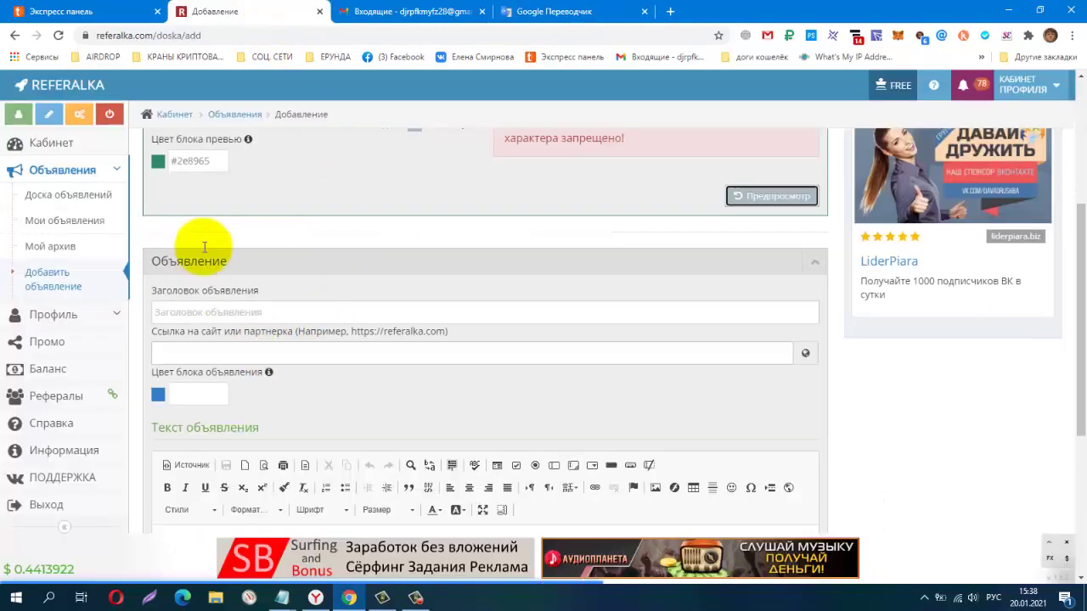
pyautogui.rightClick(211, 314)
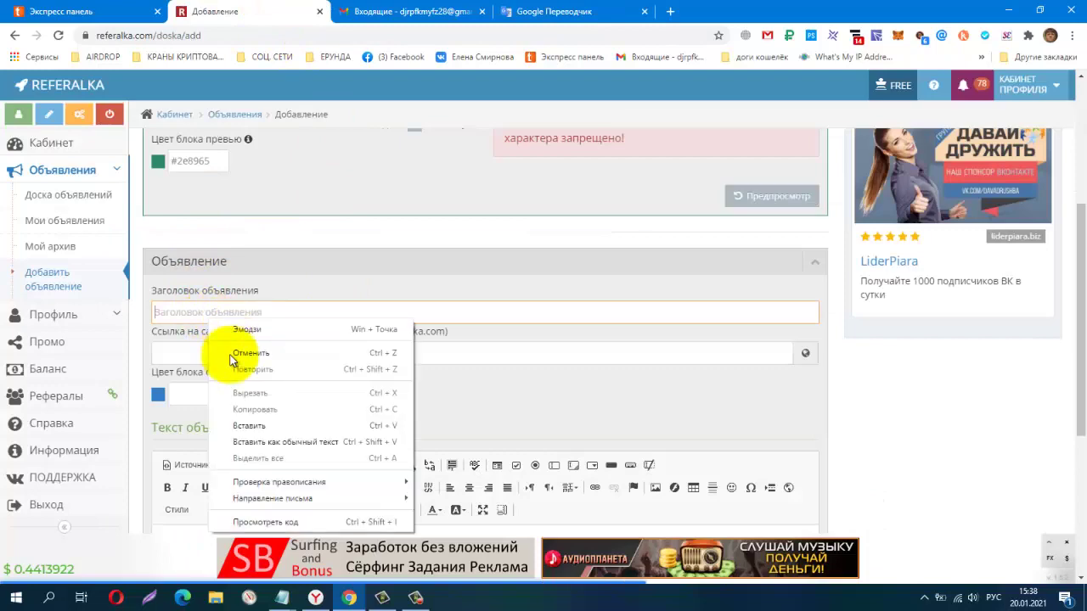
pyautogui.click(255, 425)
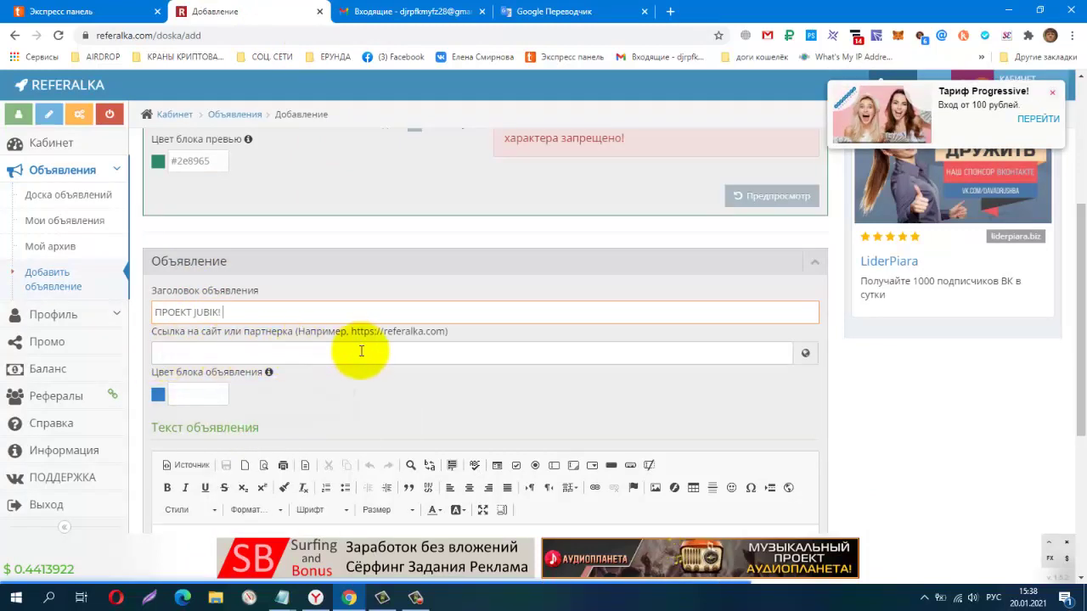
pyautogui.click(554, 11)
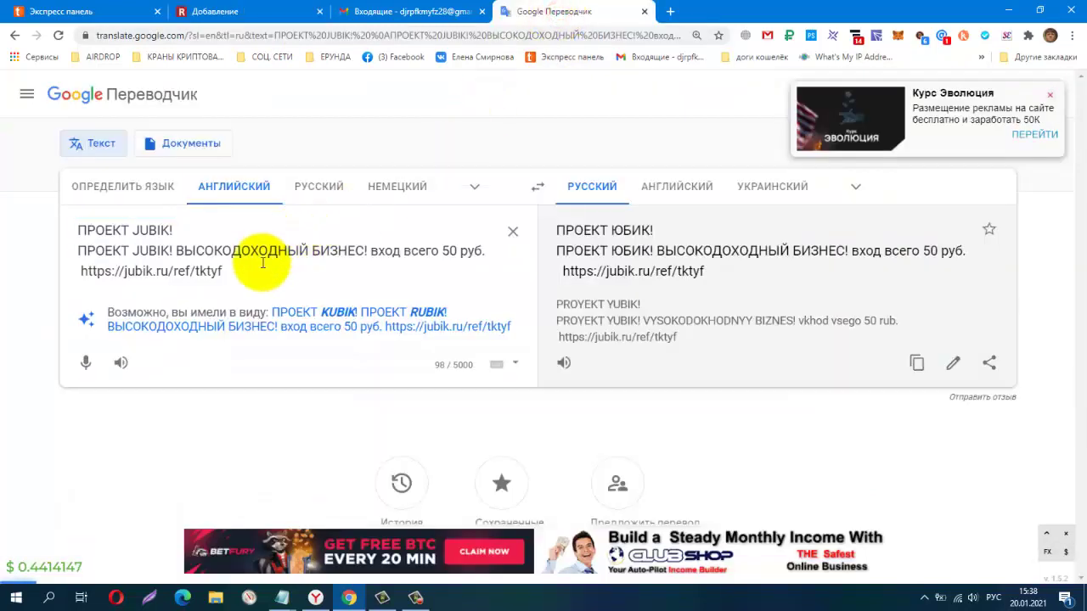
pyautogui.moveTo(241, 271); pyautogui.dragTo(81, 272)
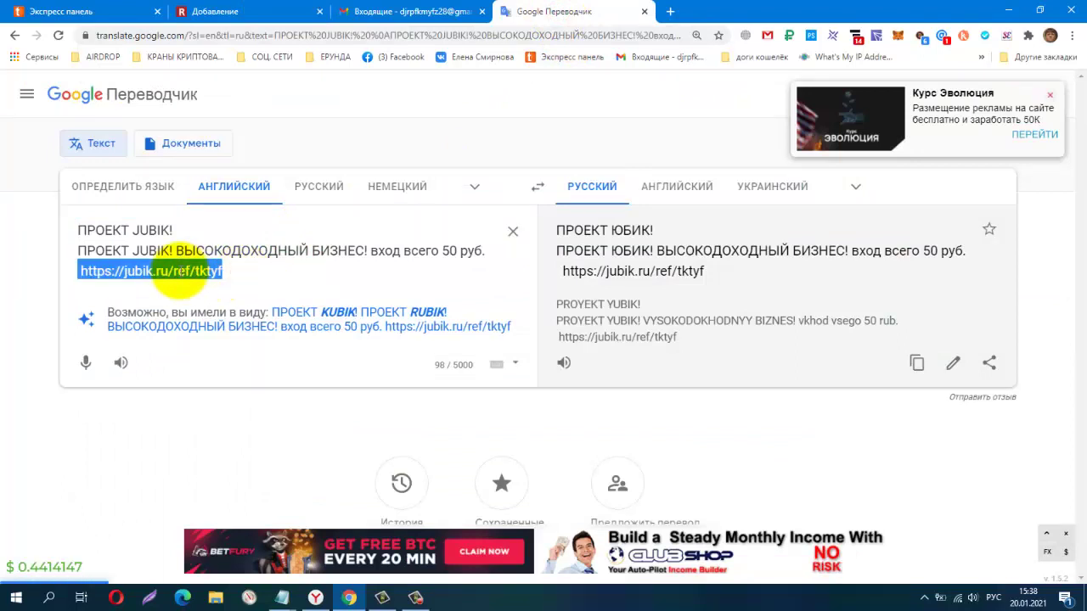
pyautogui.rightClick(180, 271)
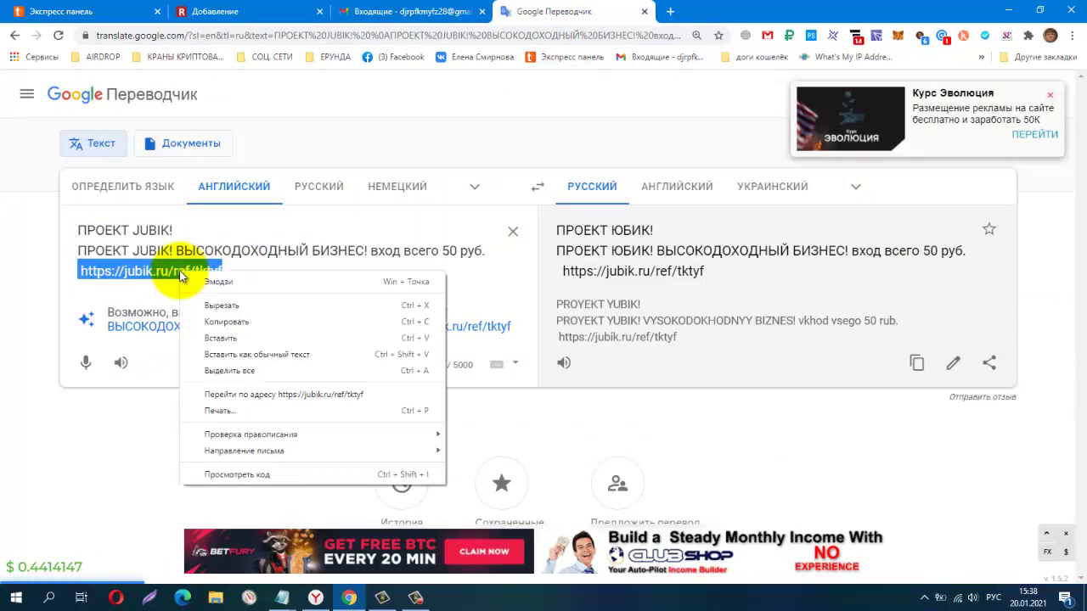
pyautogui.click(202, 321)
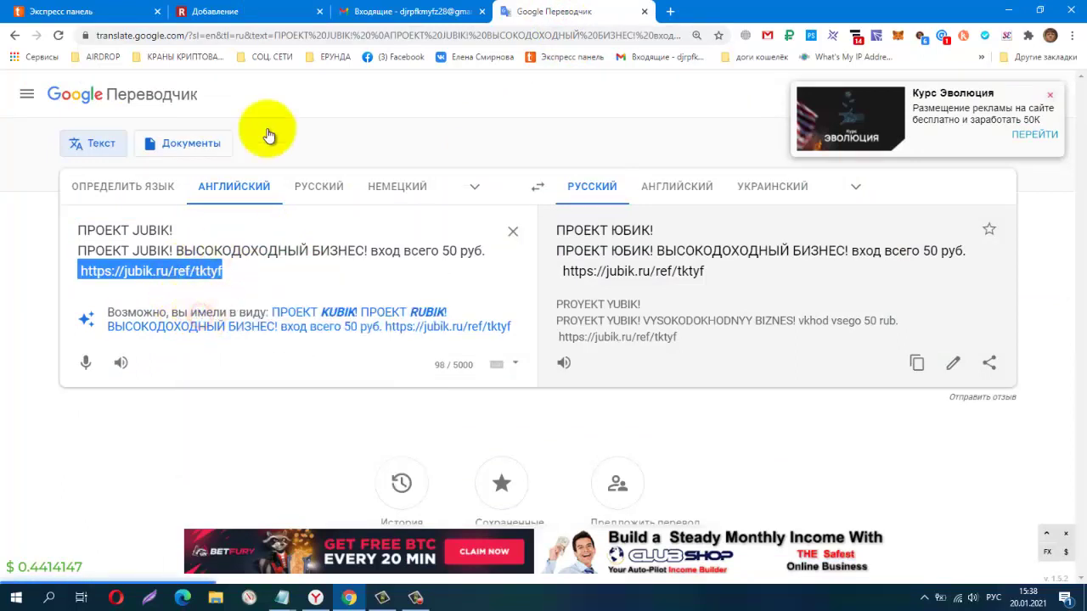
pyautogui.click(244, 17)
pyautogui.click(297, 355)
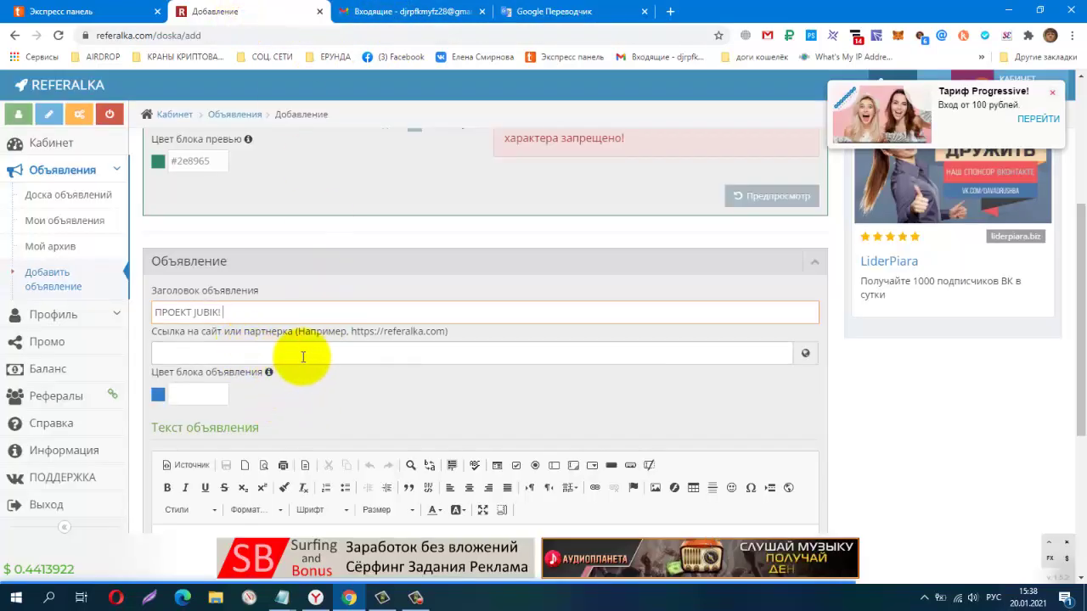
pyautogui.rightClick(308, 360)
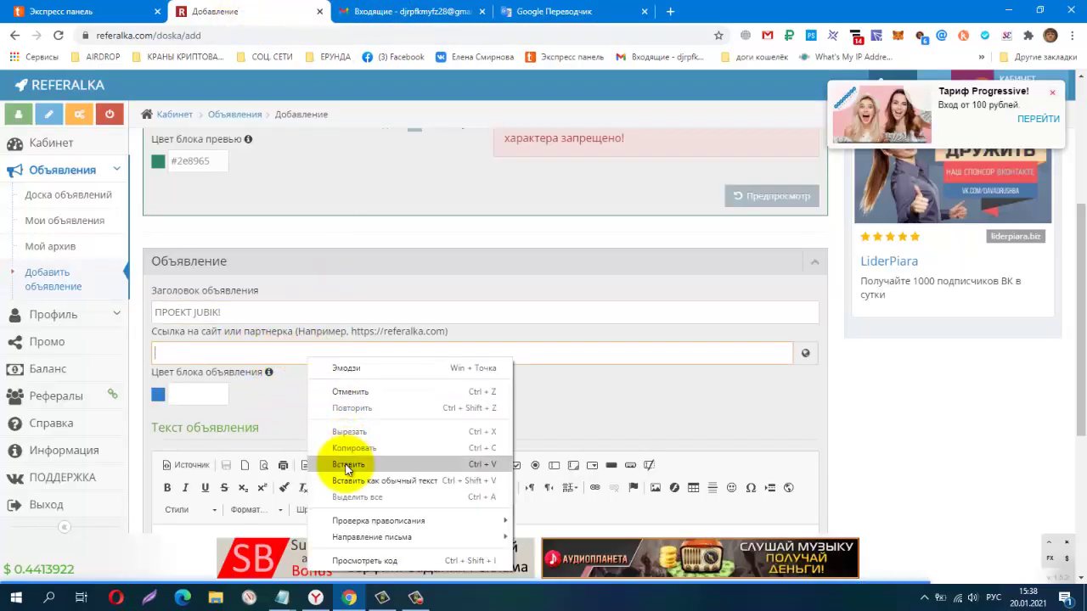
pyautogui.click(342, 463)
pyautogui.click(158, 396)
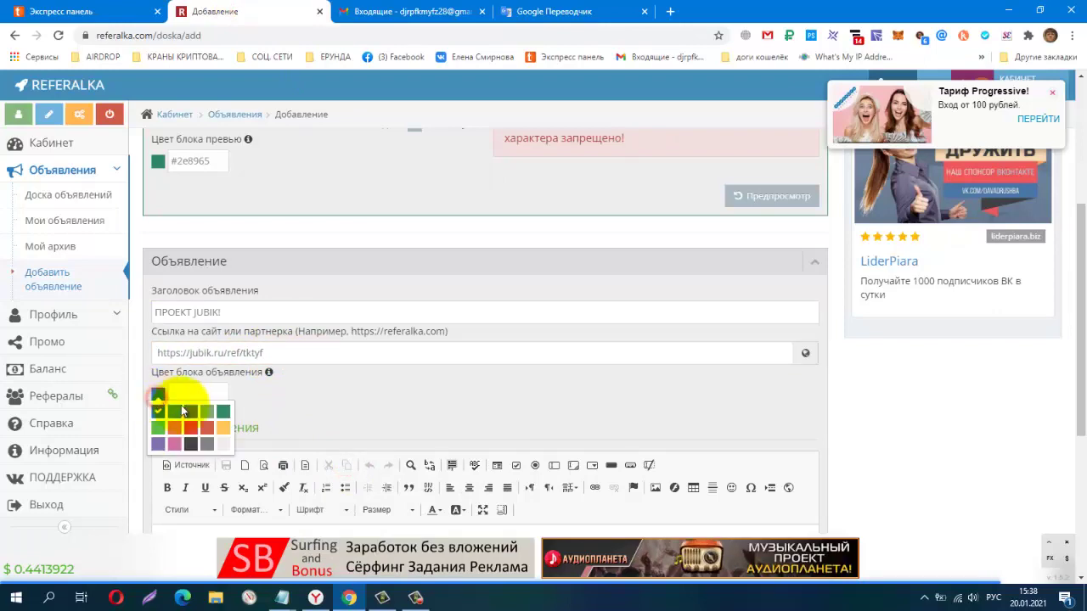
pyautogui.click(223, 413)
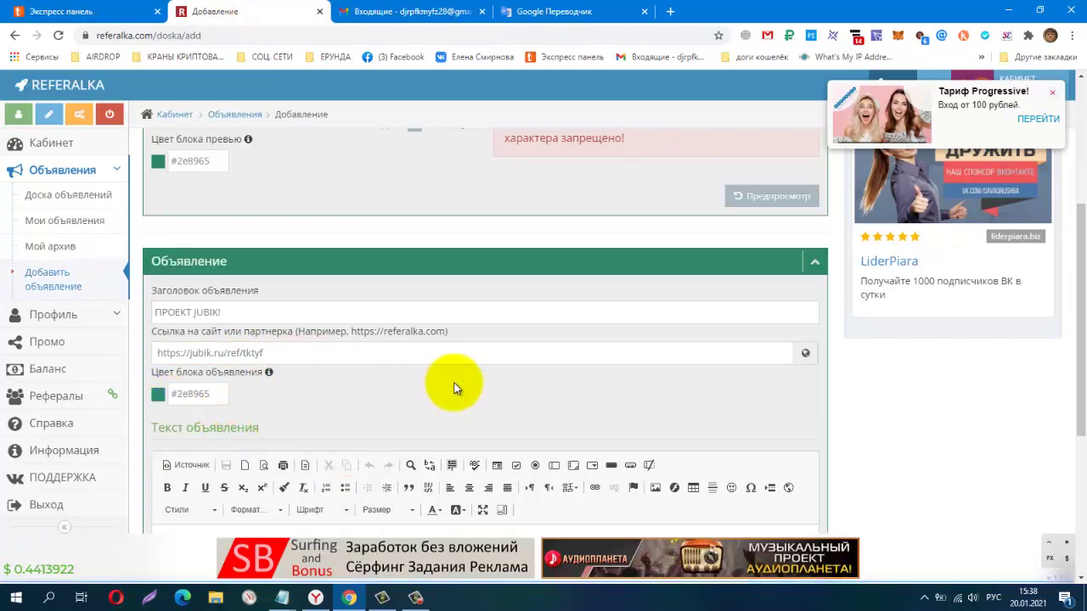
# Copy "ПРОЕКТ JUBIK! ВЫСОКОДОХОДНЫЙ БИЗНЕС! вход всего 50 руб." from the Google Translate source text into the body of the main ad section.
pyautogui.scroll(-2, 449, 383)
pyautogui.click(570, 12)
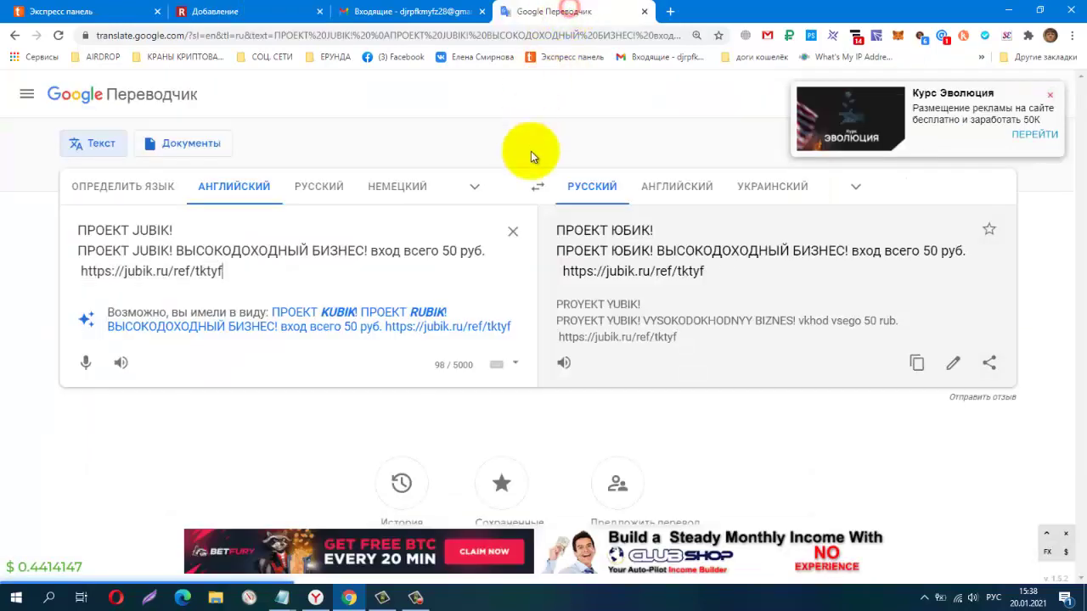
pyautogui.tripleClick(484, 251)
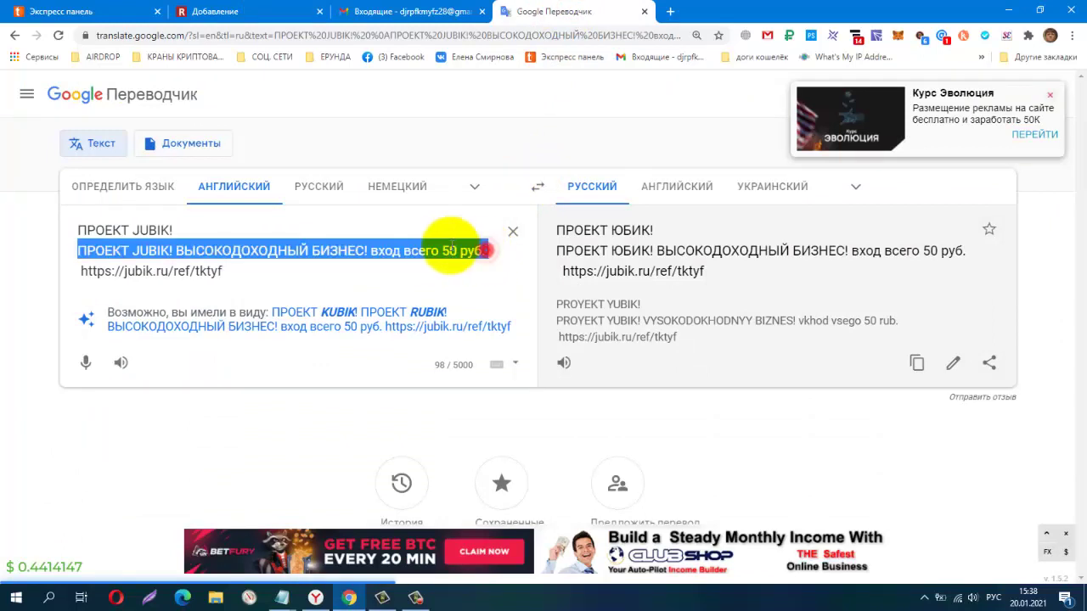
pyautogui.rightClick(431, 247)
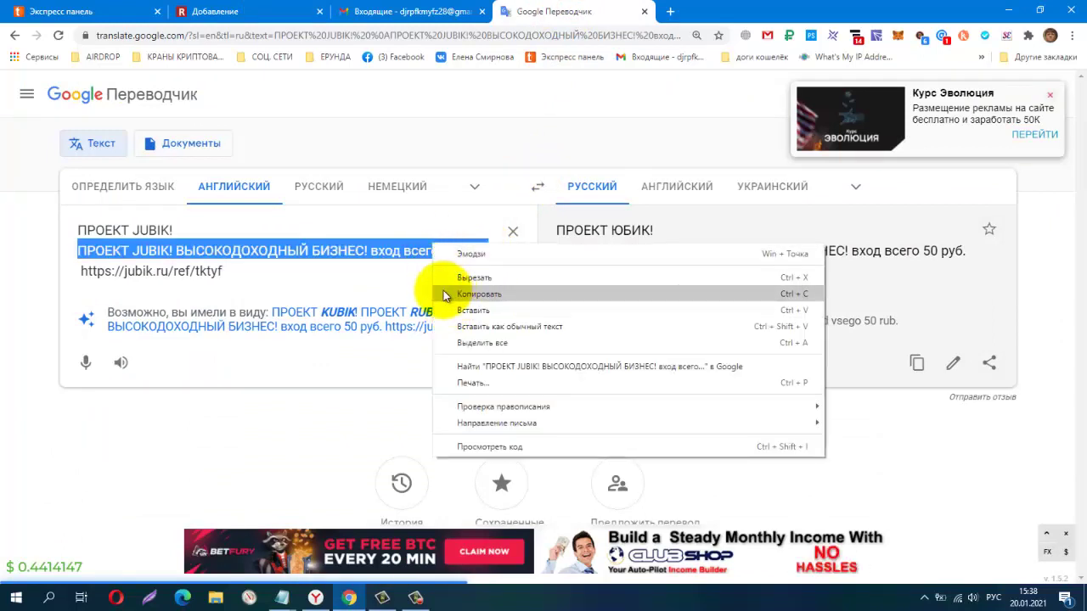
pyautogui.click(447, 294)
pyautogui.click(242, 6)
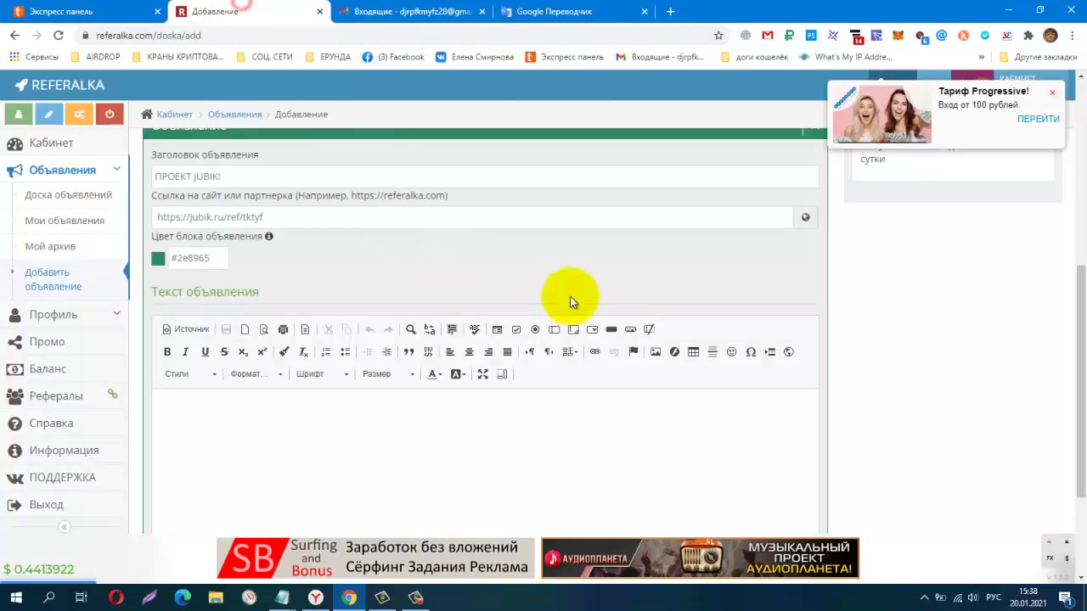
pyautogui.scroll(-3, 589, 305)
pyautogui.scroll(1, 211, 292)
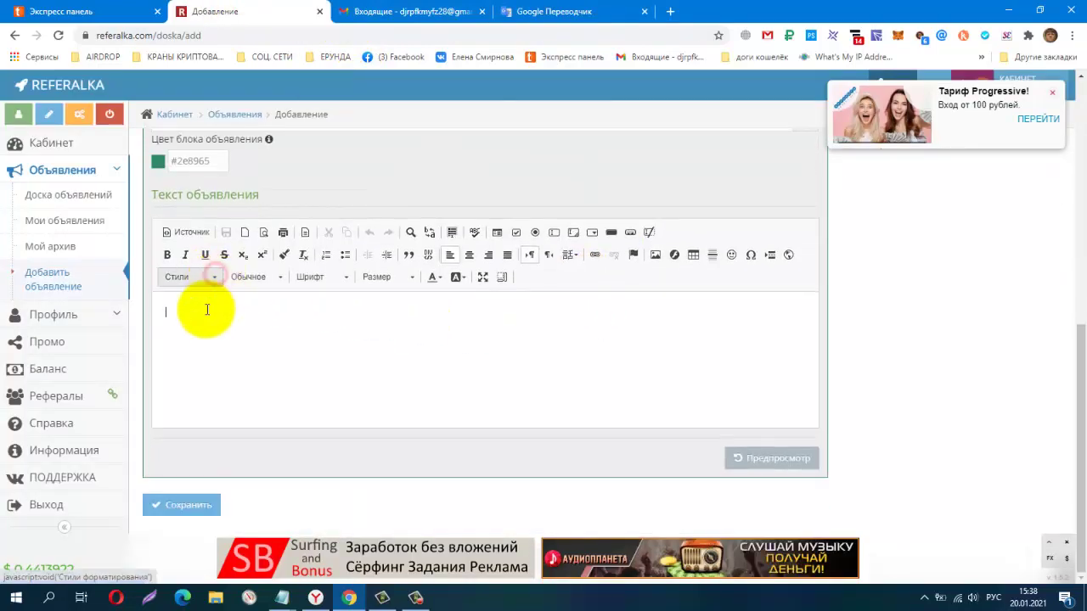
pyautogui.rightClick(210, 316)
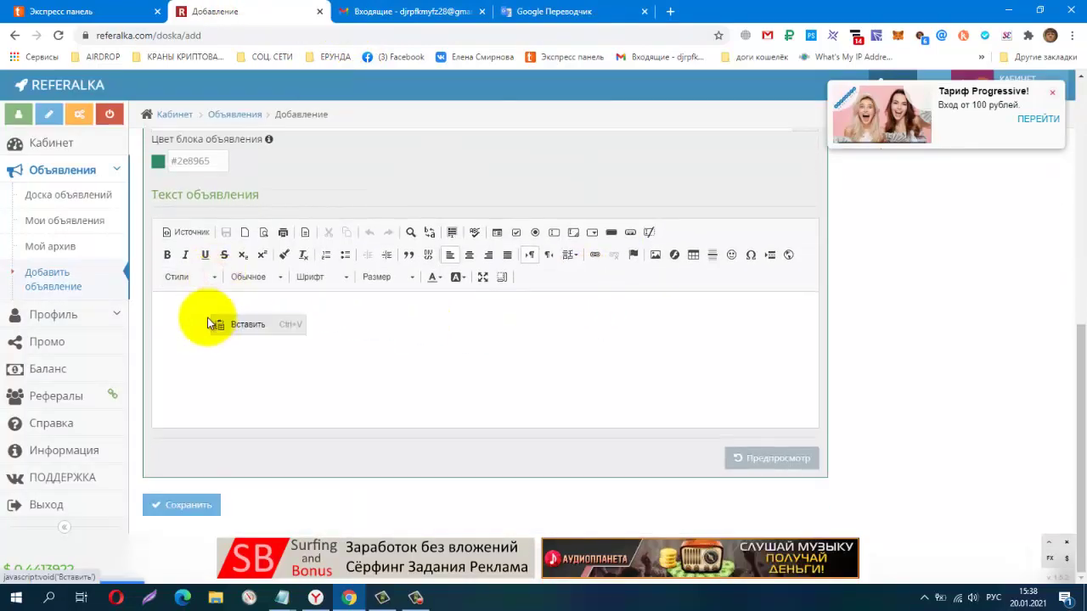
pyautogui.click(387, 346)
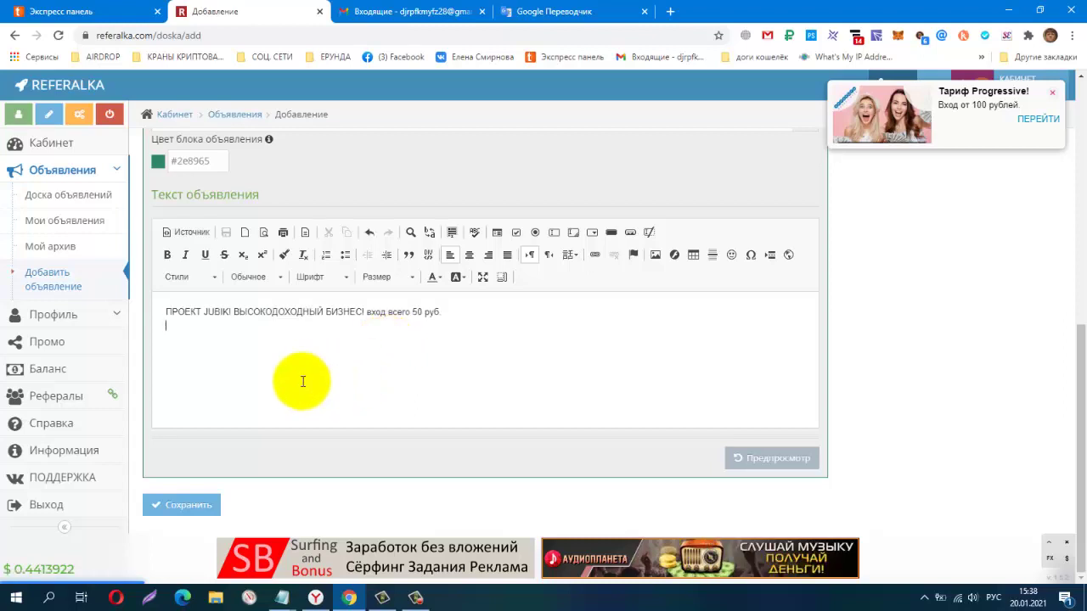
# Check the preview of the main ad section with its title, text and site link, and close it.
pyautogui.click(779, 460)
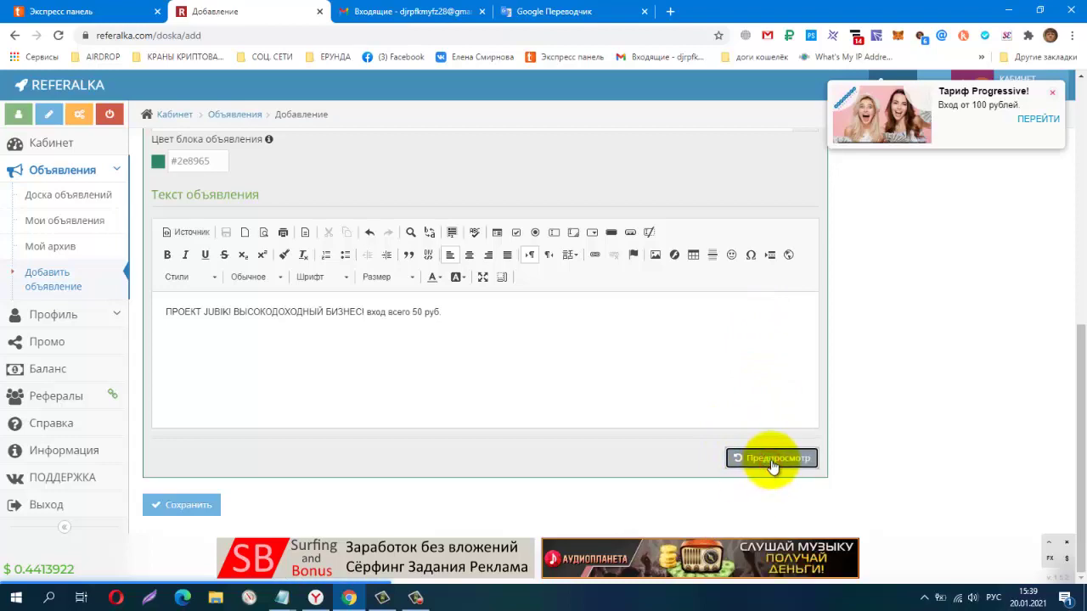
pyautogui.click(772, 461)
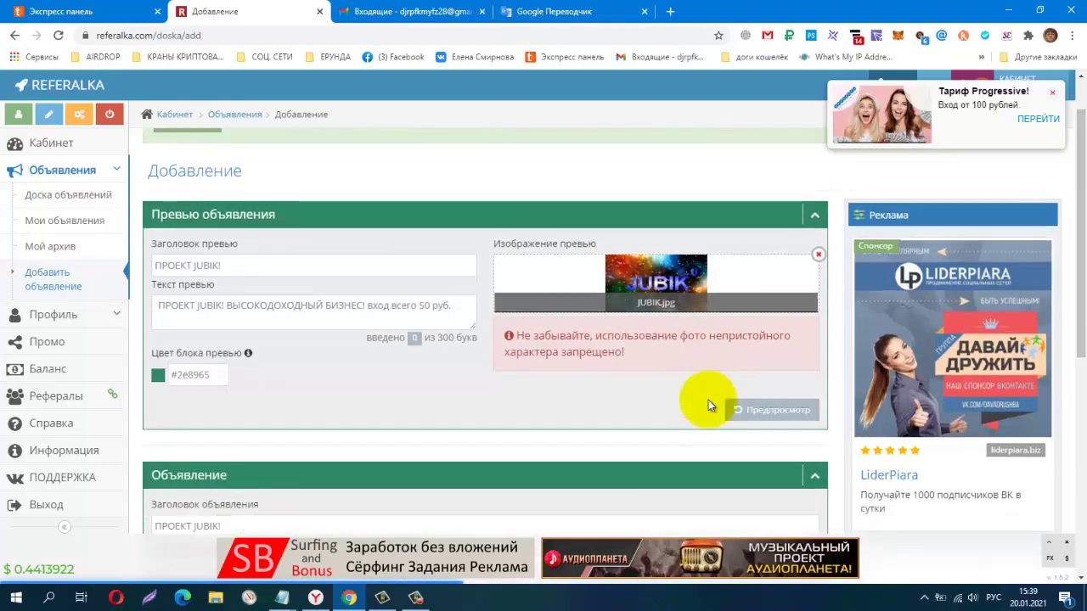
pyautogui.scroll(-5, 708, 399)
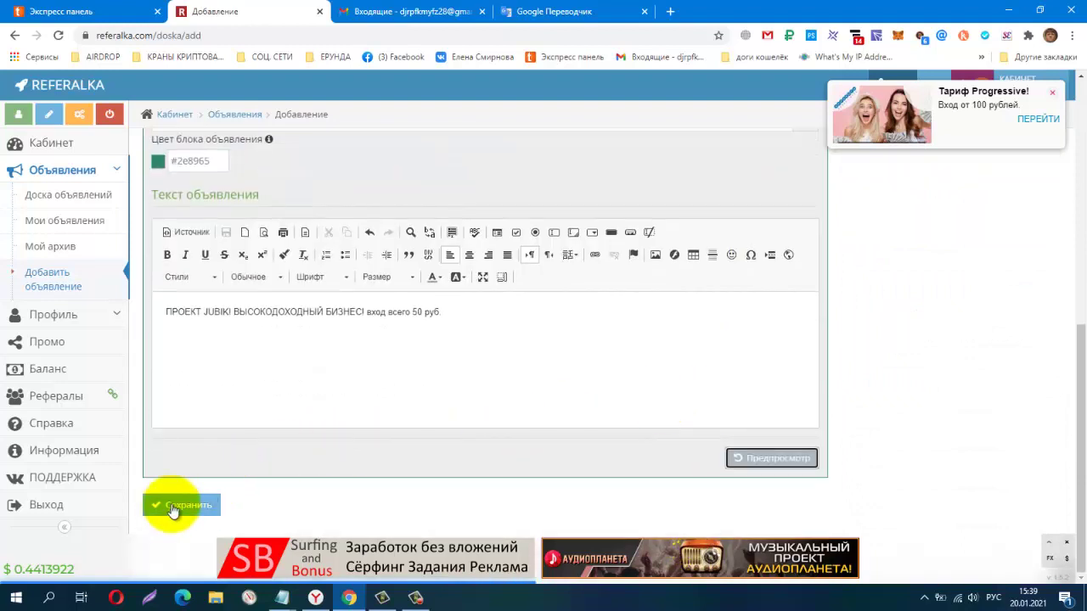
pyautogui.click(169, 507)
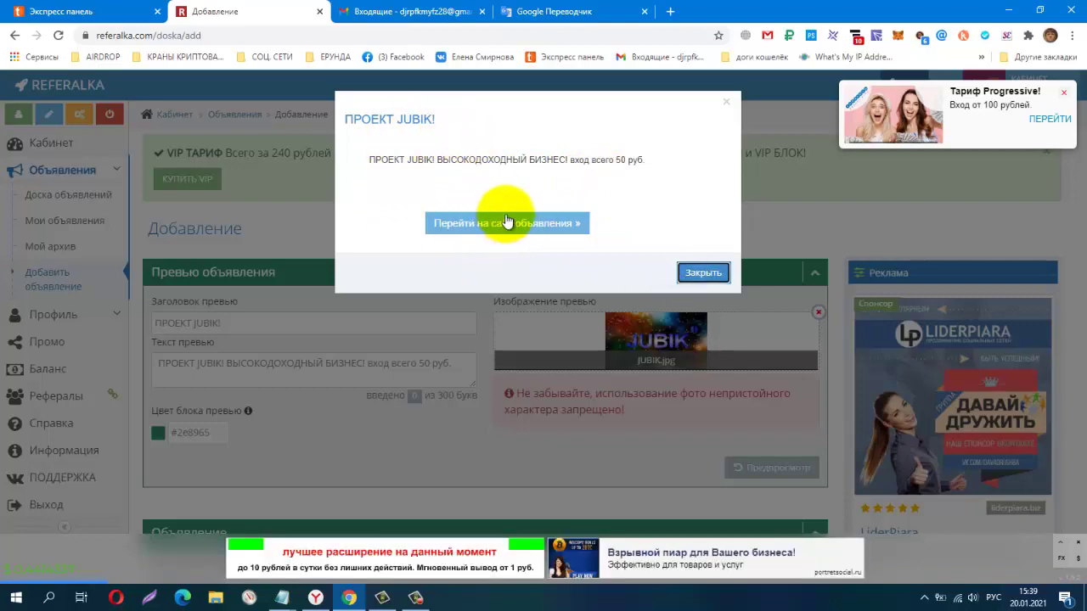
pyautogui.click(704, 273)
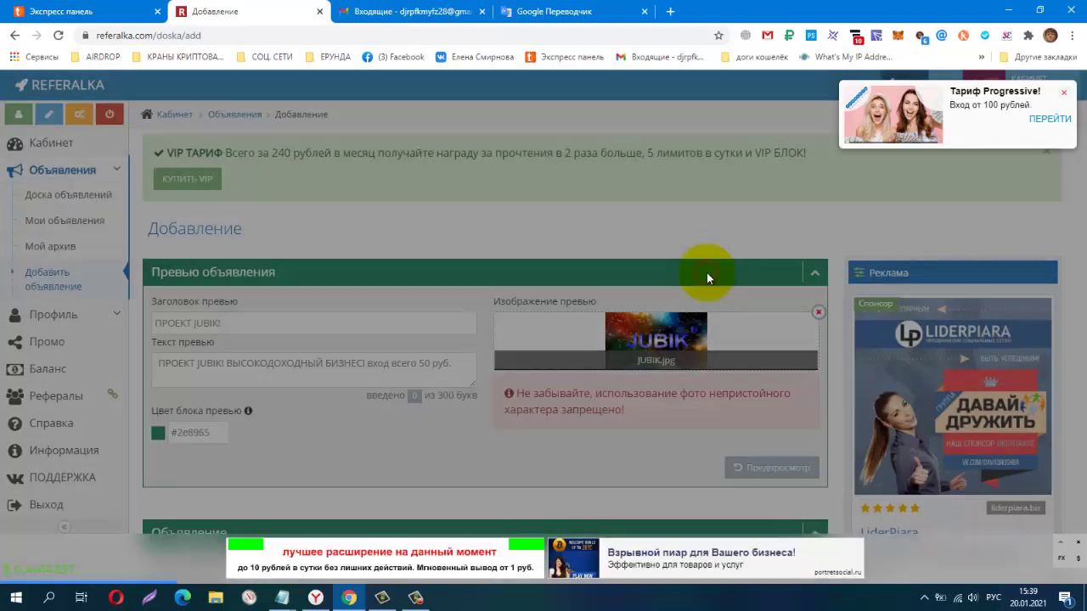
# Save the new JUBIK ad and publish it, confirming the free publication paid from the advertising balance.
pyautogui.scroll(-3, 567, 255)
pyautogui.scroll(-3, 569, 257)
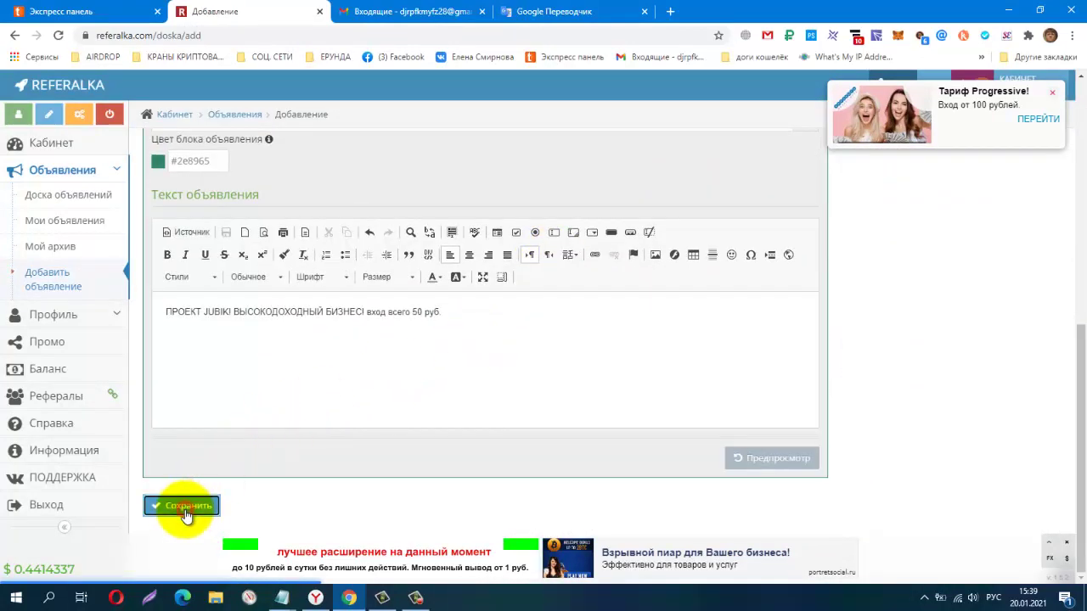
pyautogui.click(183, 507)
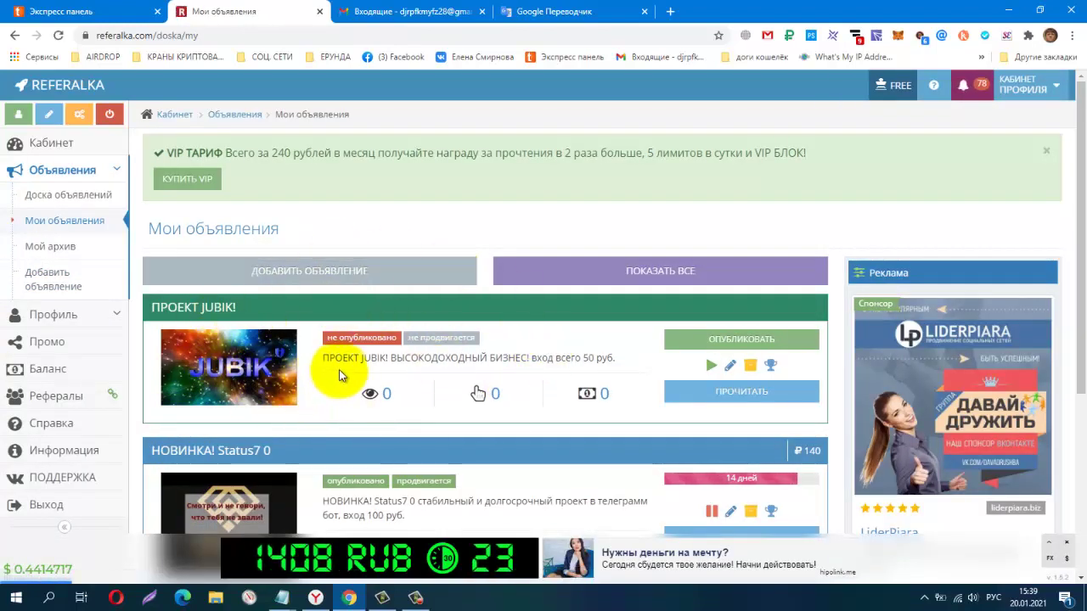
pyautogui.click(723, 342)
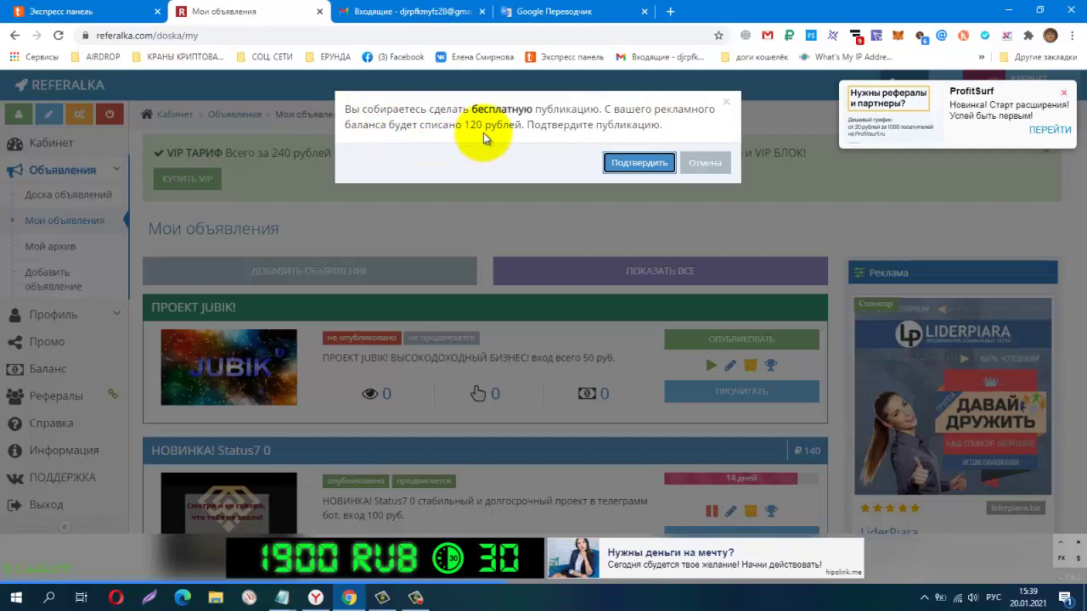
pyautogui.click(632, 163)
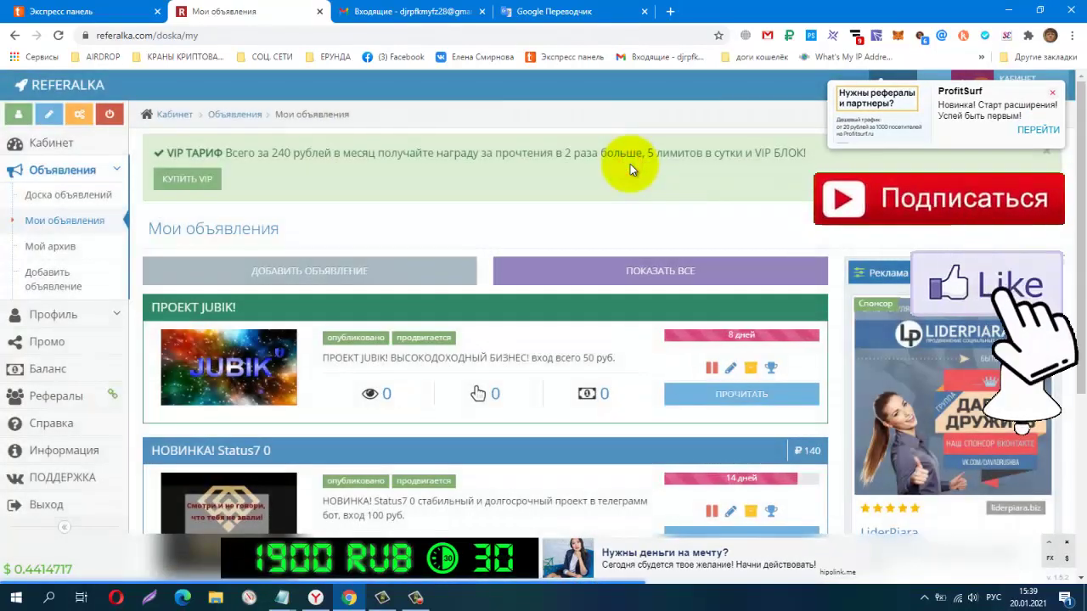
# Check the JUBIK ad's listing on the public ad board and among the account's own ads.
pyautogui.scroll(-1, 610, 182)
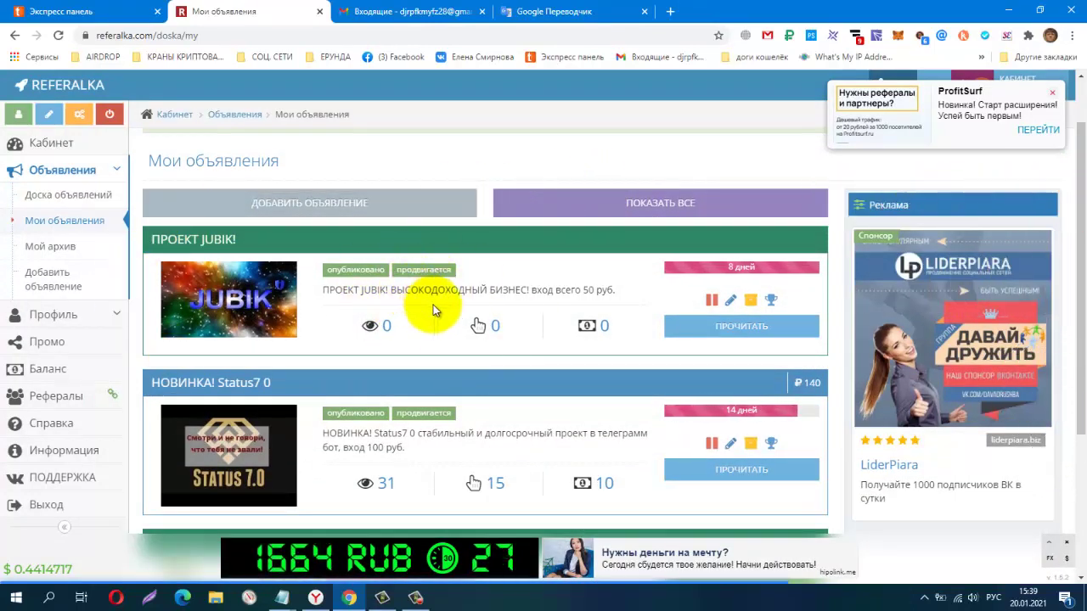
pyautogui.click(79, 199)
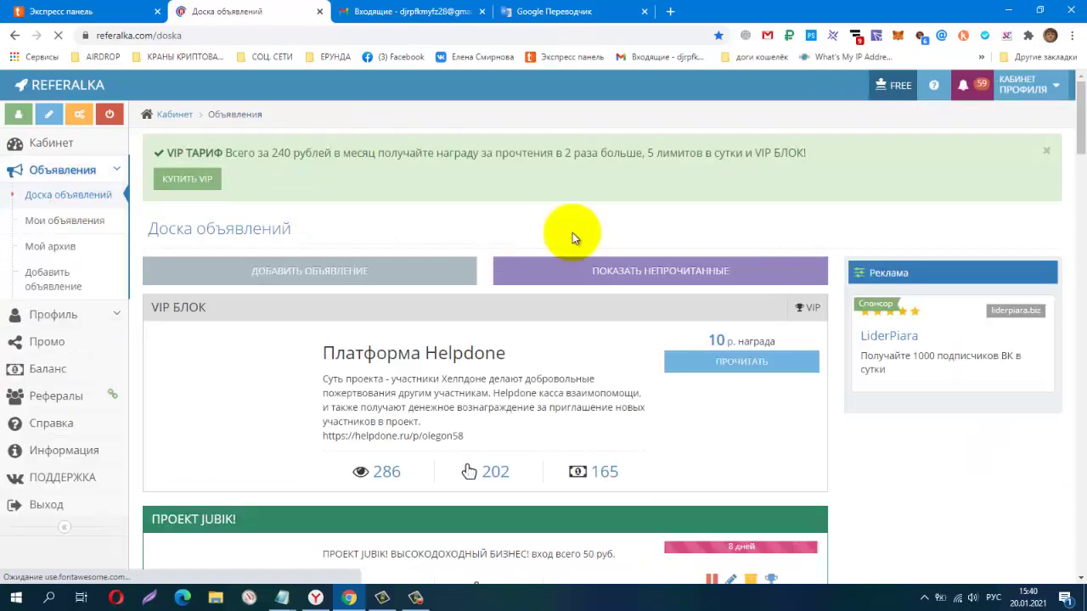
pyautogui.scroll(-1, 609, 241)
pyautogui.scroll(-2, 620, 245)
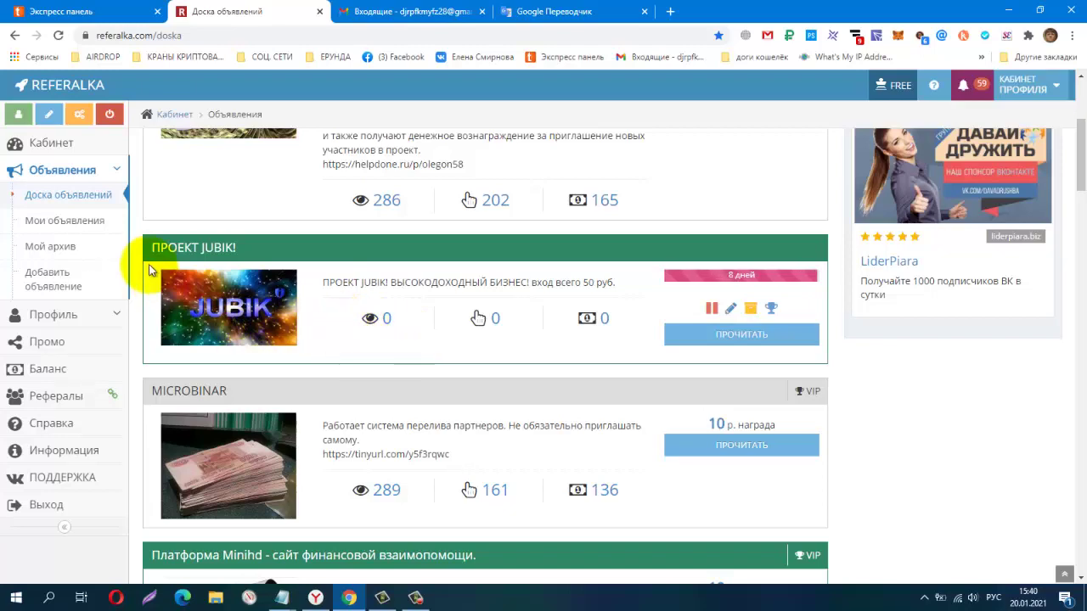
pyautogui.click(83, 223)
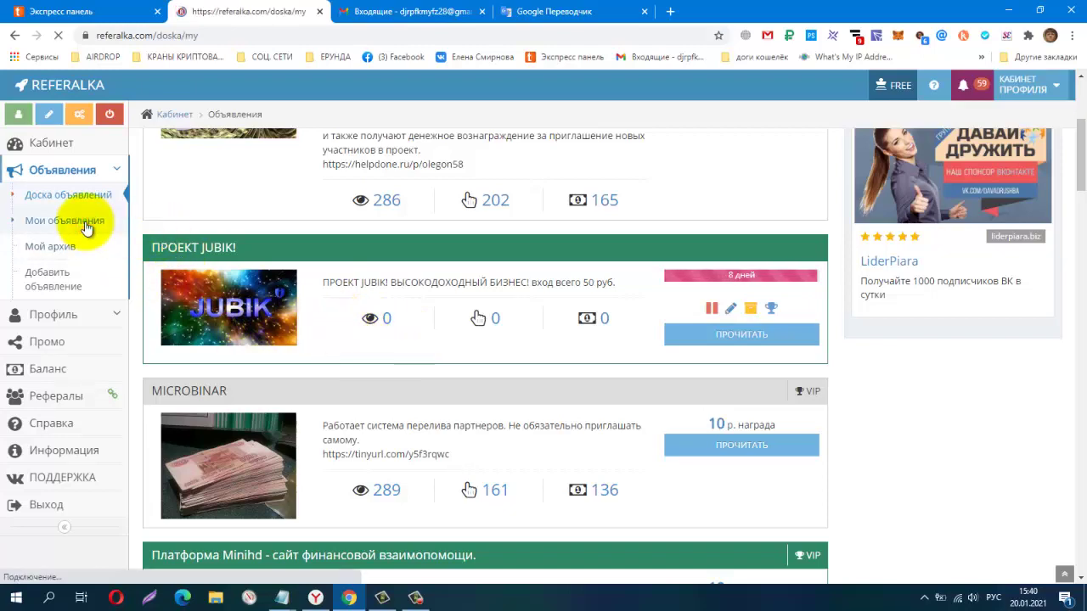
pyautogui.scroll(-2, 520, 297)
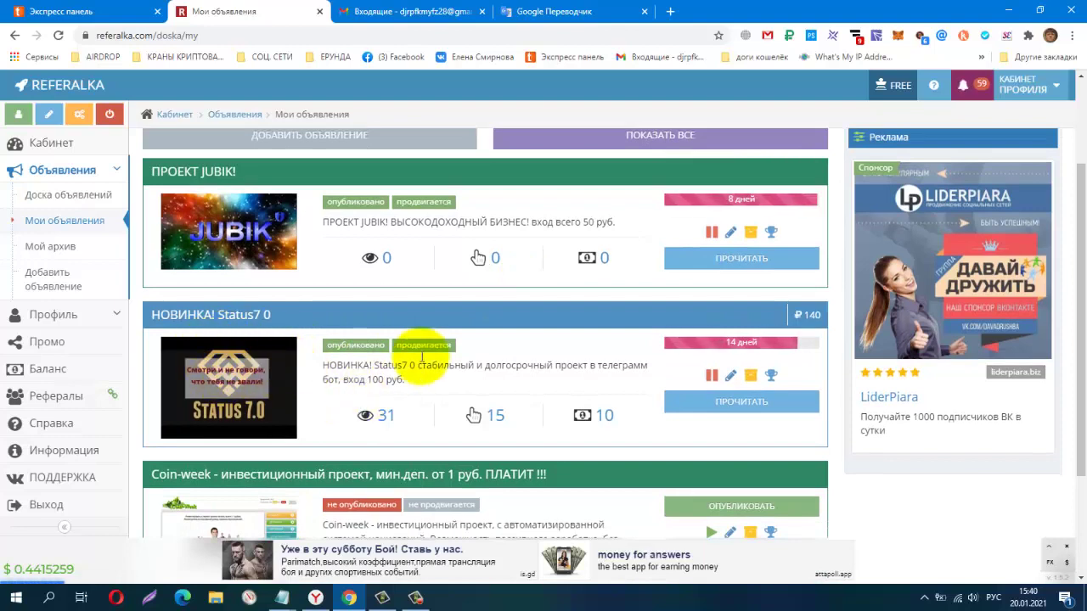
pyautogui.moveTo(731, 352)
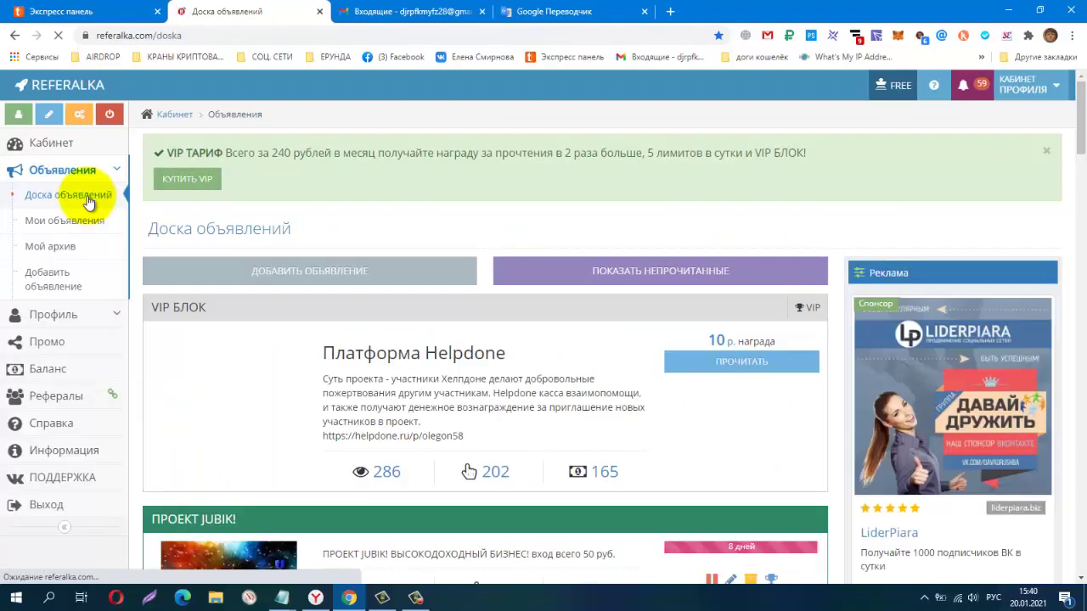
# Look through the ads on the public ad board down to the lower VIP listings.
pyautogui.scroll(-1, 591, 306)
pyautogui.scroll(-20, 591, 308)
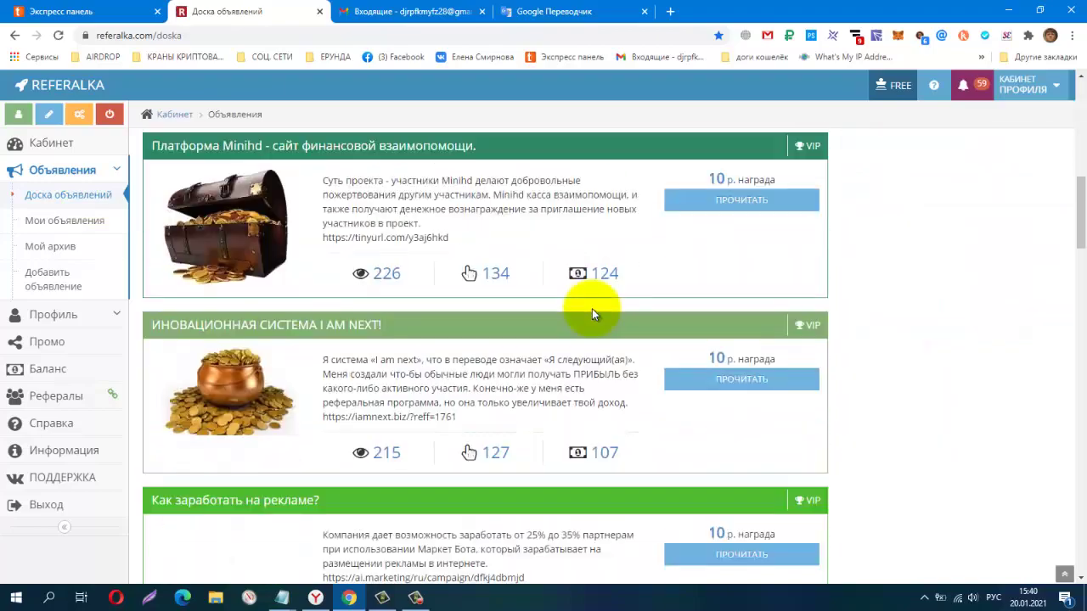
pyautogui.scroll(-8, 596, 312)
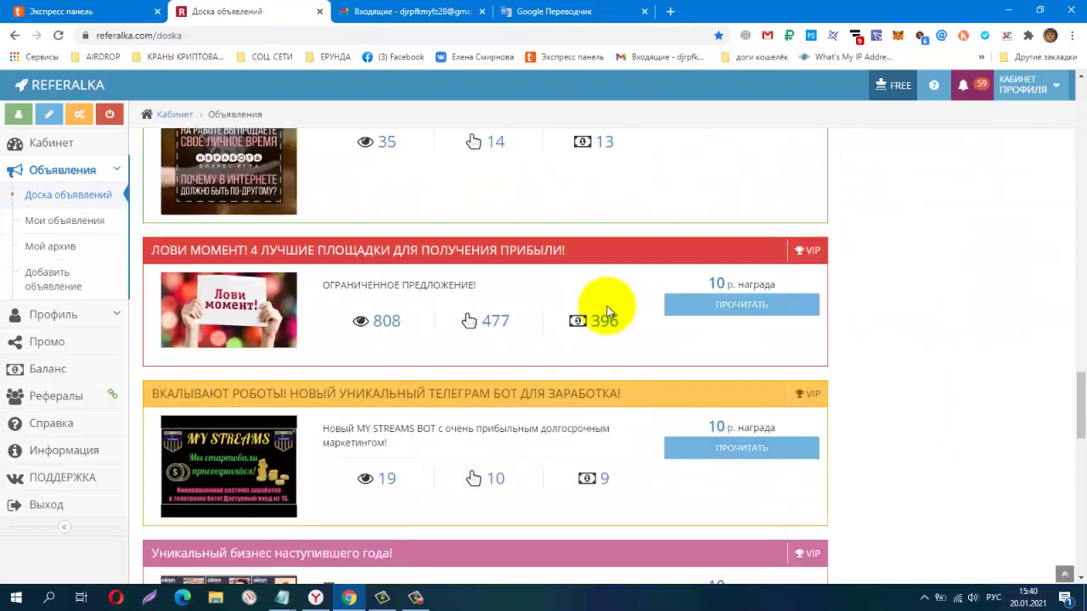
pyautogui.scroll(4, 608, 305)
pyautogui.scroll(-5, 609, 306)
pyautogui.scroll(-15, 611, 310)
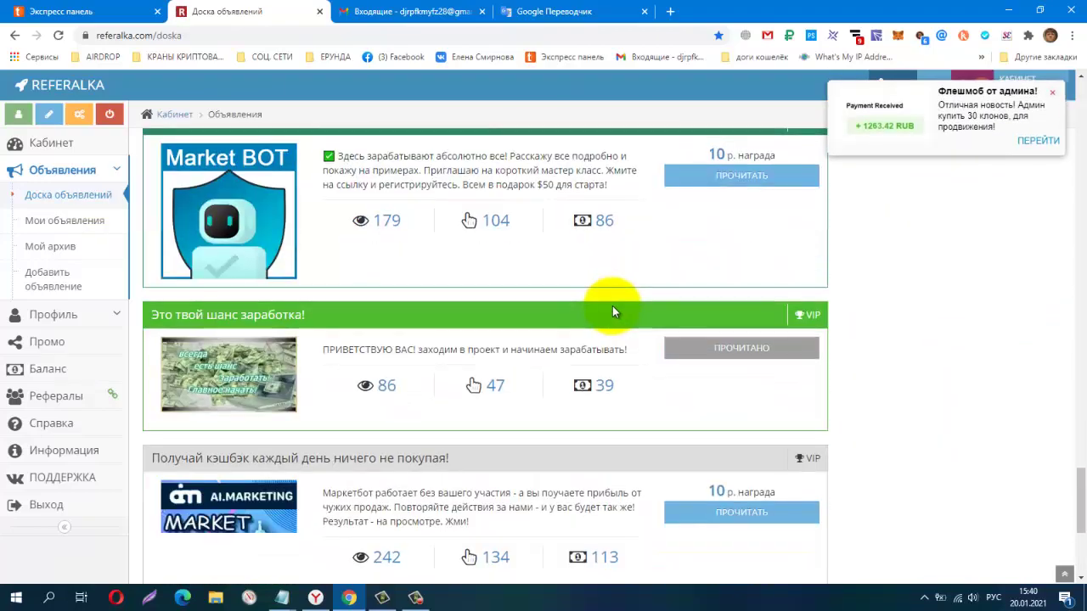
# Return to the list of own ads and open the account dashboard to view the main balances.
pyautogui.click(67, 233)
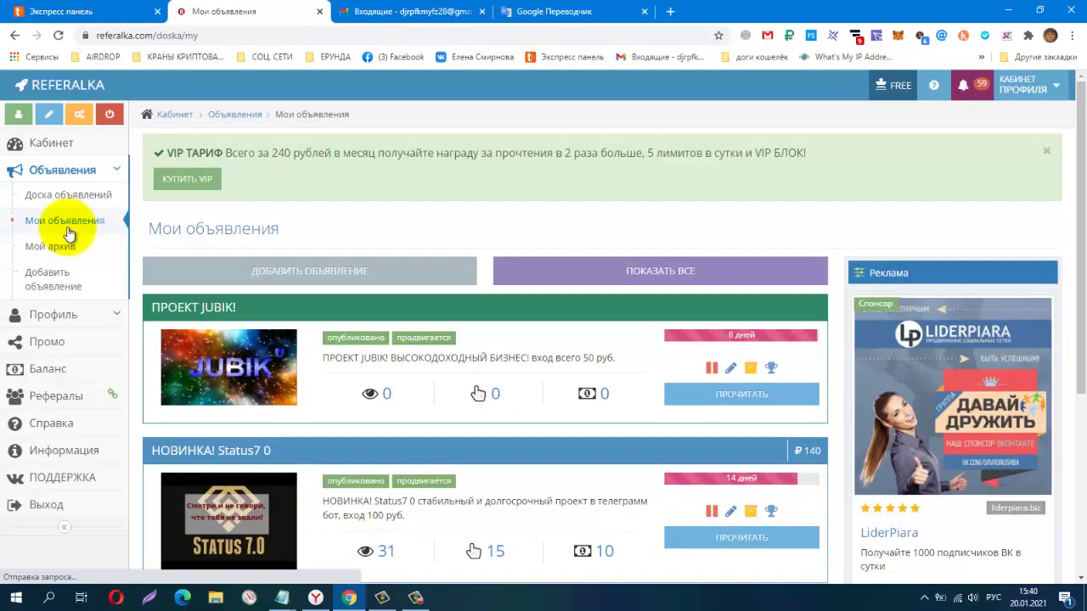
pyautogui.click(65, 144)
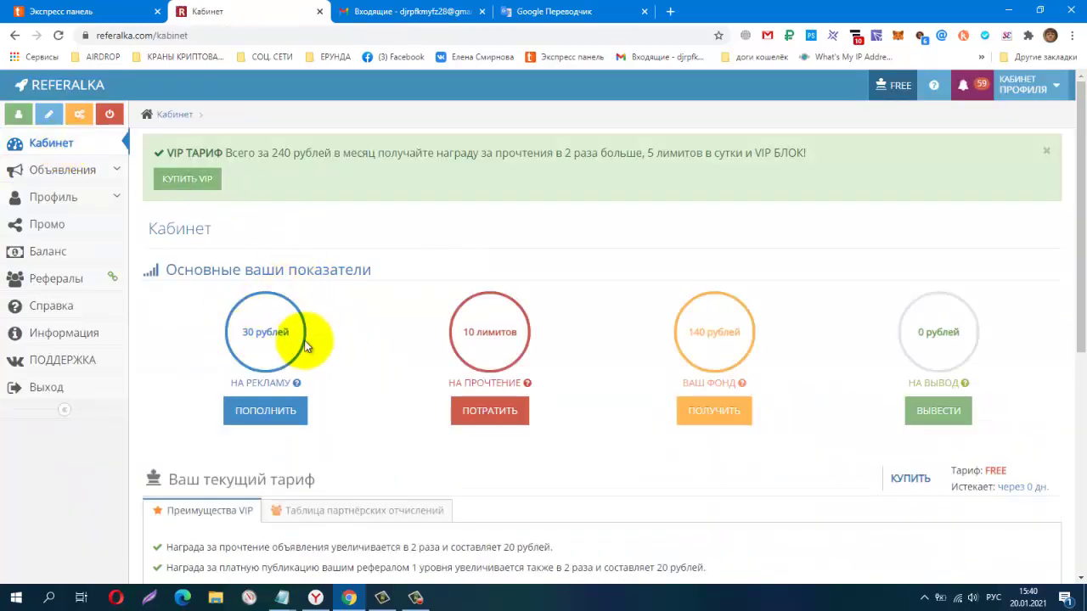
# Raise the "НОВИНКА! Status7 0" ad to the TOP from the list of own ads, confirming the 10-ruble charge to the advertising balance.
pyautogui.click(85, 172)
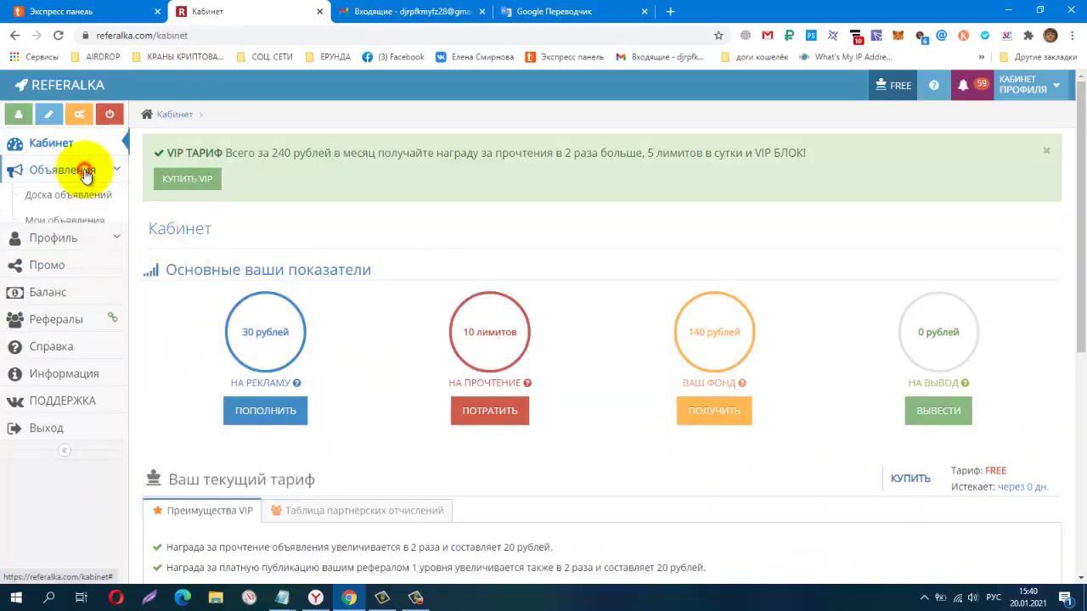
pyautogui.click(72, 225)
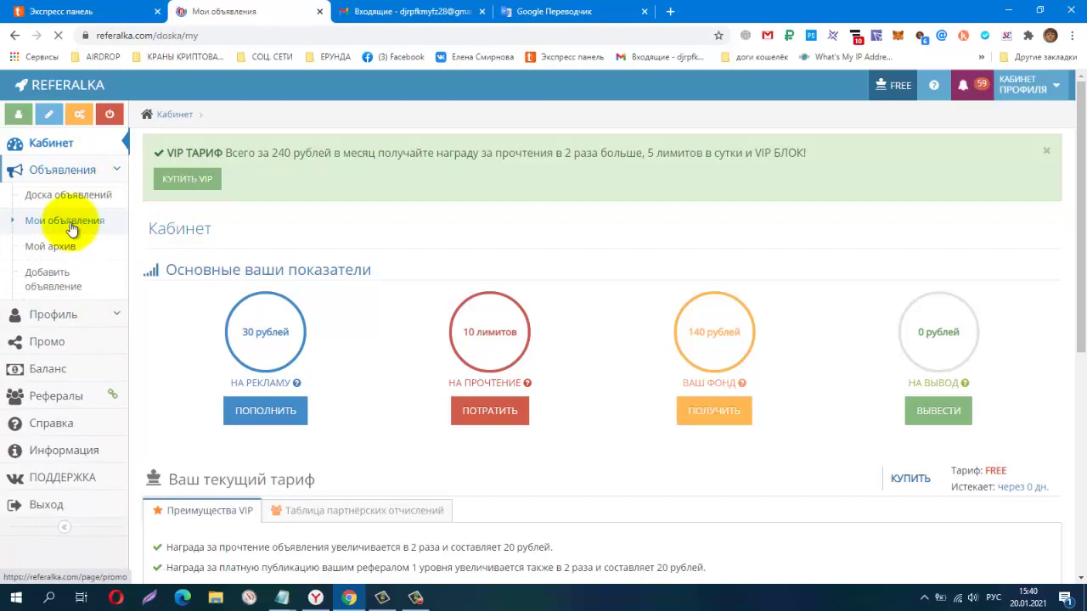
pyautogui.scroll(-2, 613, 286)
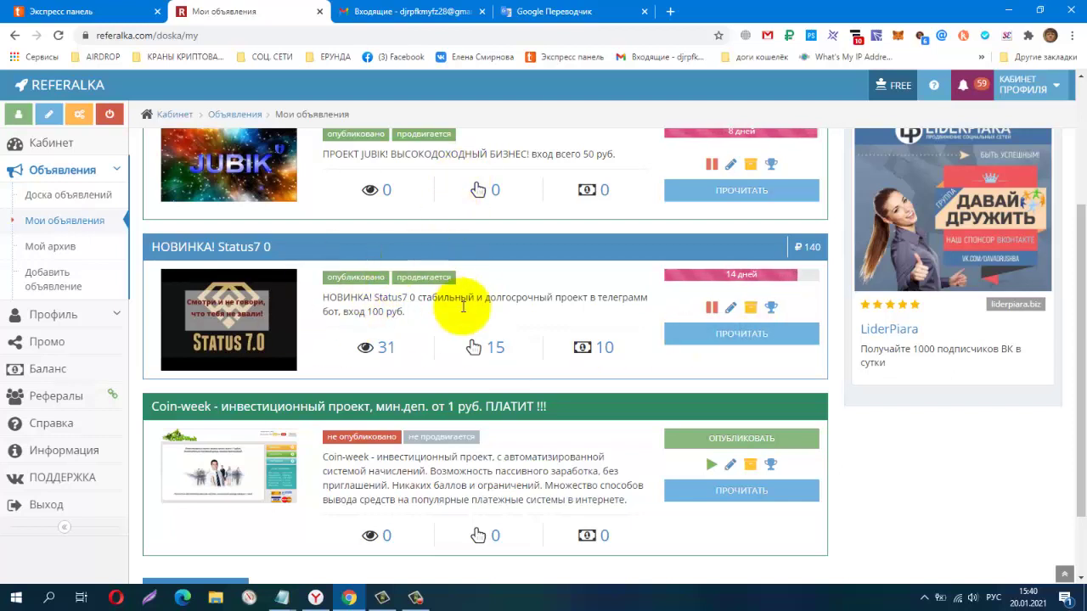
pyautogui.click(771, 307)
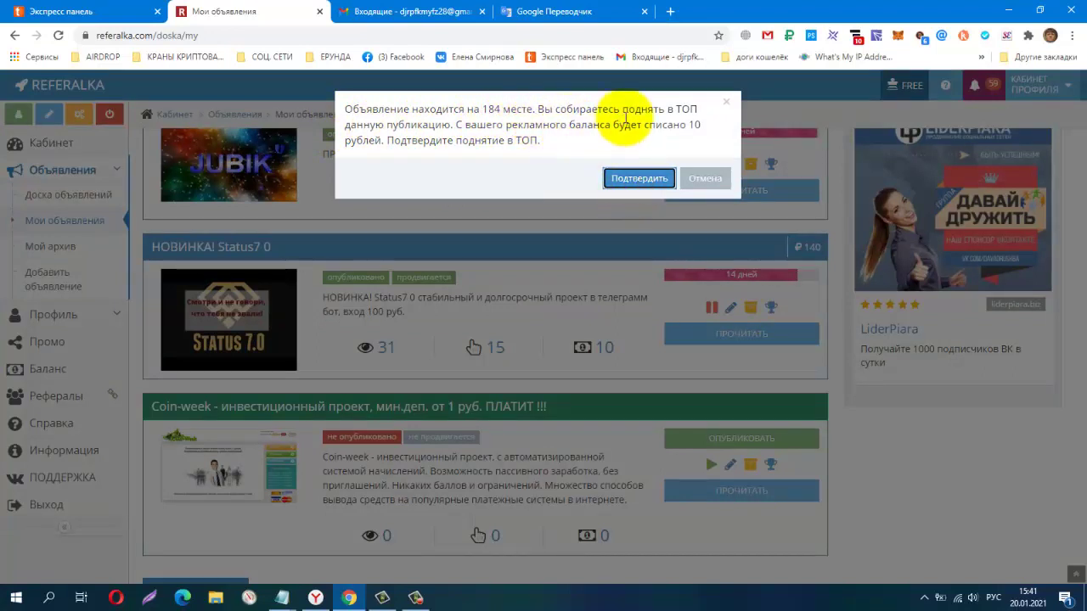
pyautogui.click(636, 179)
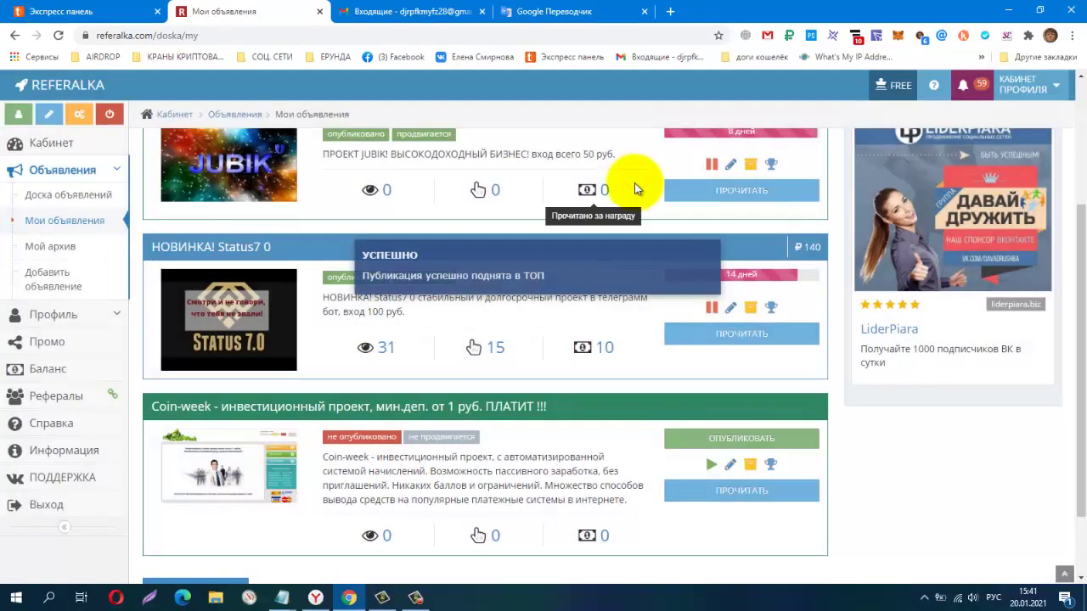
# Check the positions and reading counters of the Status7 0 and JUBIK ads on the public ad board.
pyautogui.click(82, 200)
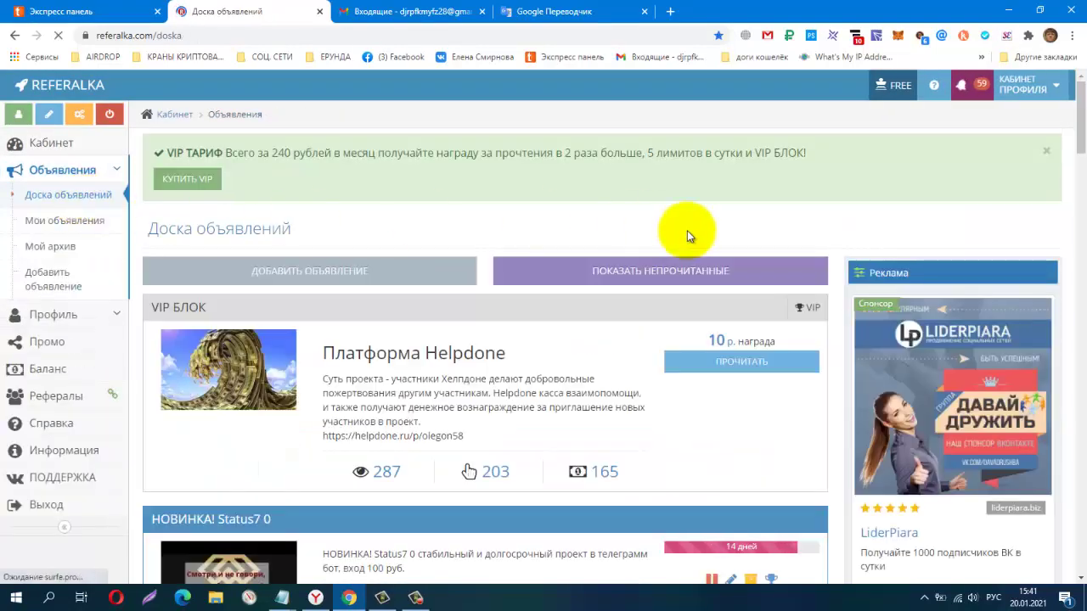
pyautogui.scroll(-1, 687, 233)
pyautogui.scroll(-3, 687, 237)
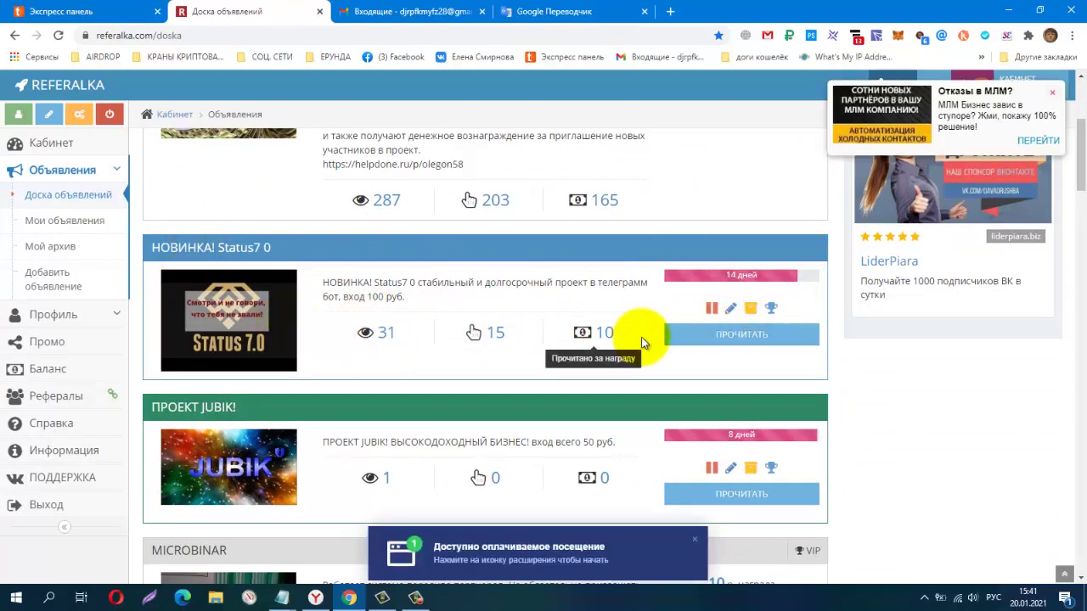
pyautogui.scroll(-3, 642, 338)
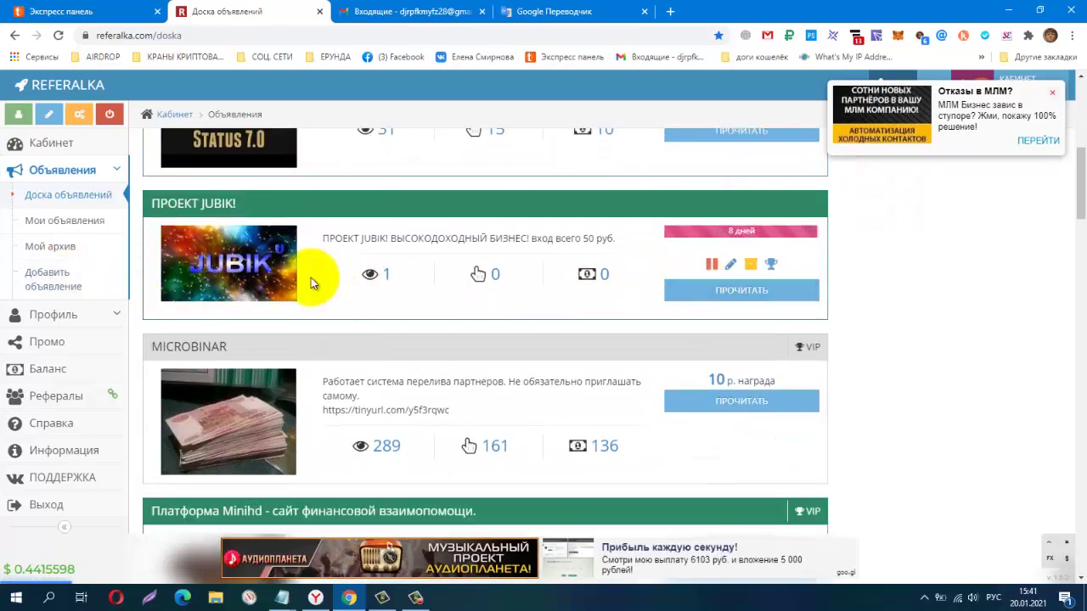
pyautogui.scroll(2, 306, 210)
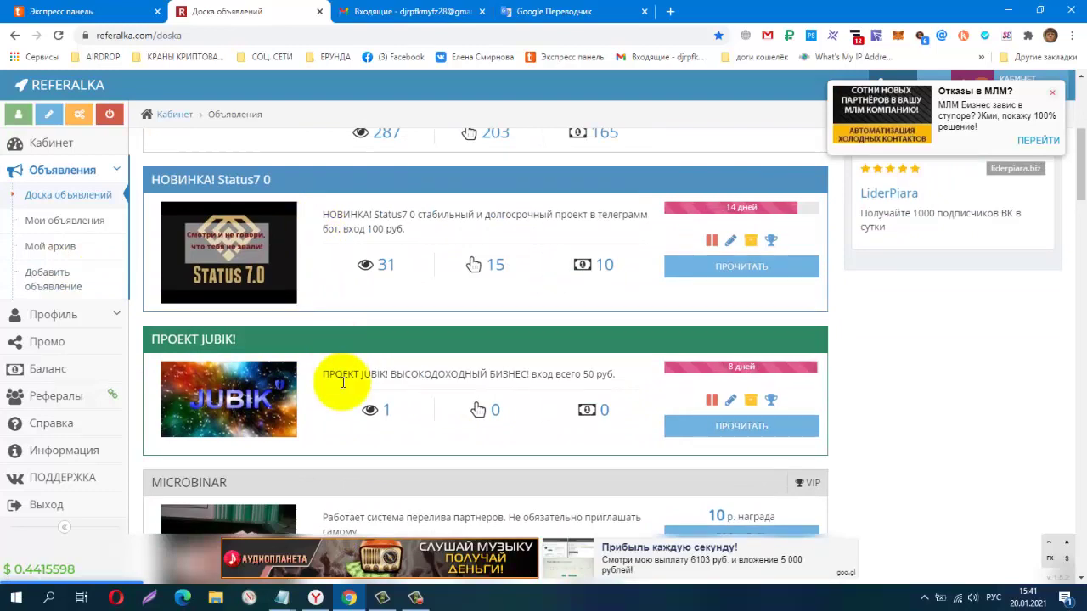
pyautogui.scroll(-2, 343, 382)
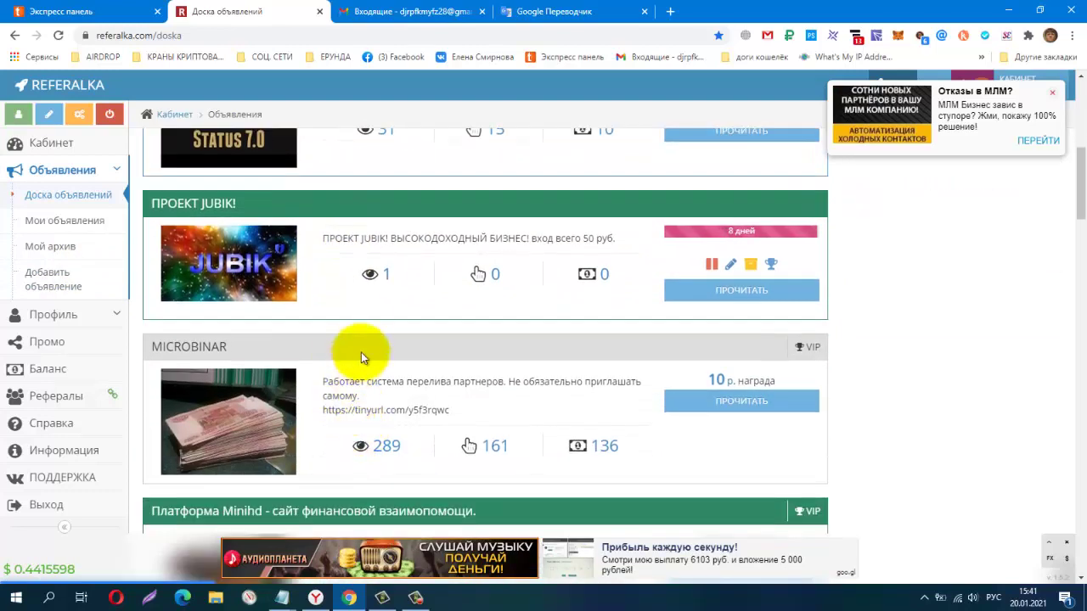
pyautogui.scroll(2, 436, 311)
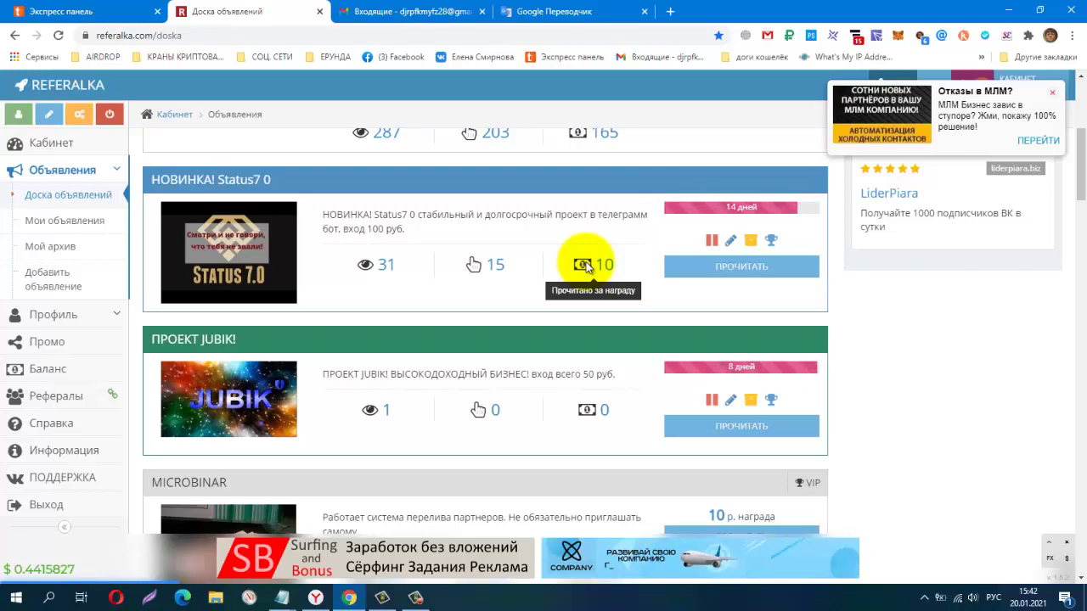
pyautogui.scroll(1, 581, 277)
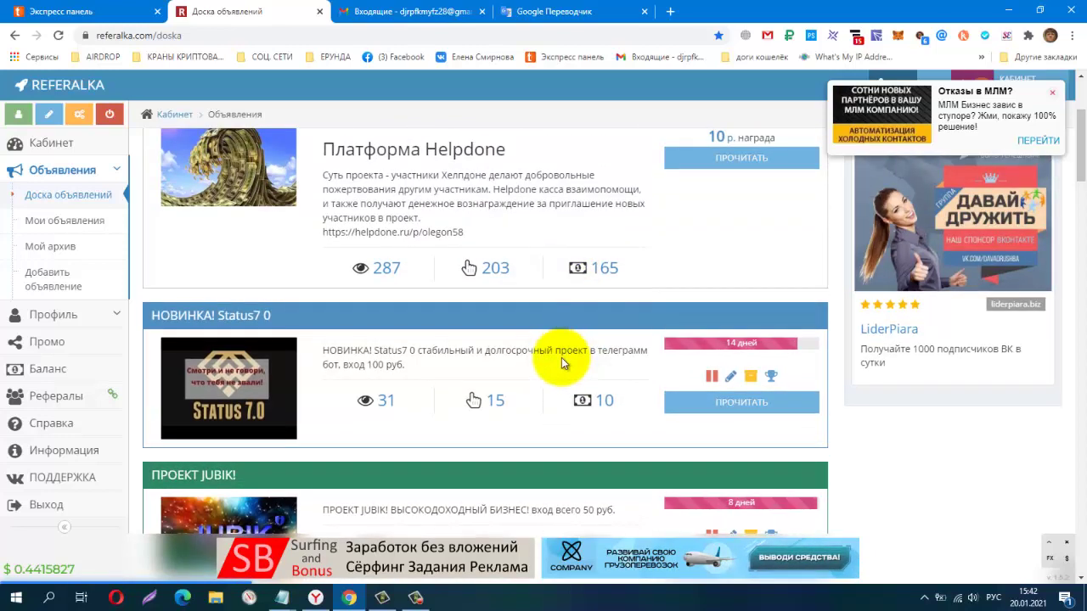
pyautogui.scroll(2, 460, 236)
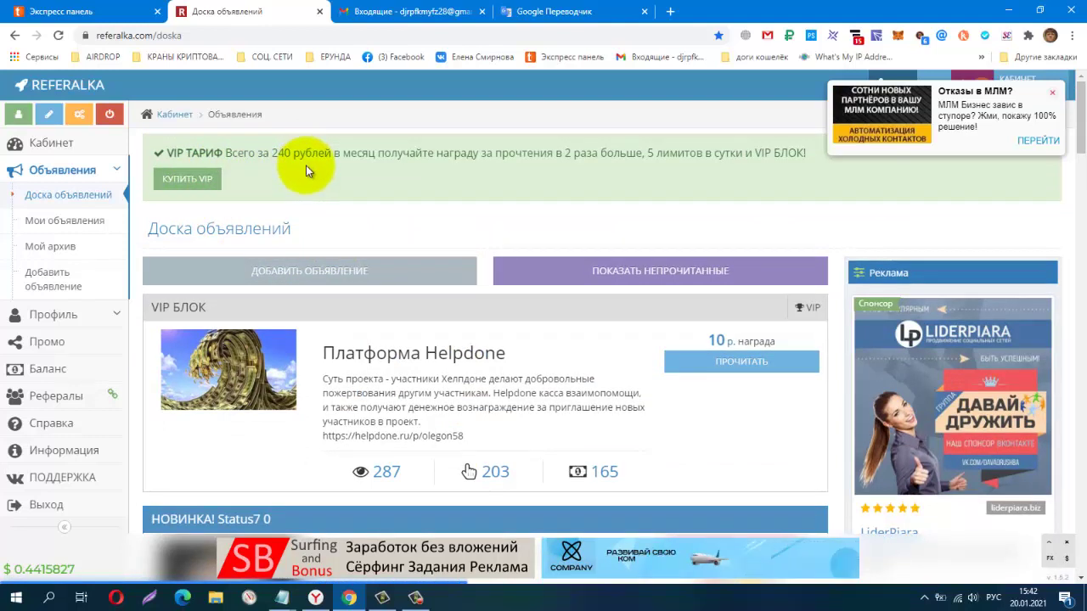
# Go from the account dashboard's reading limits to the ad board and open the MICROBINAR ad for reading.
pyautogui.click(52, 146)
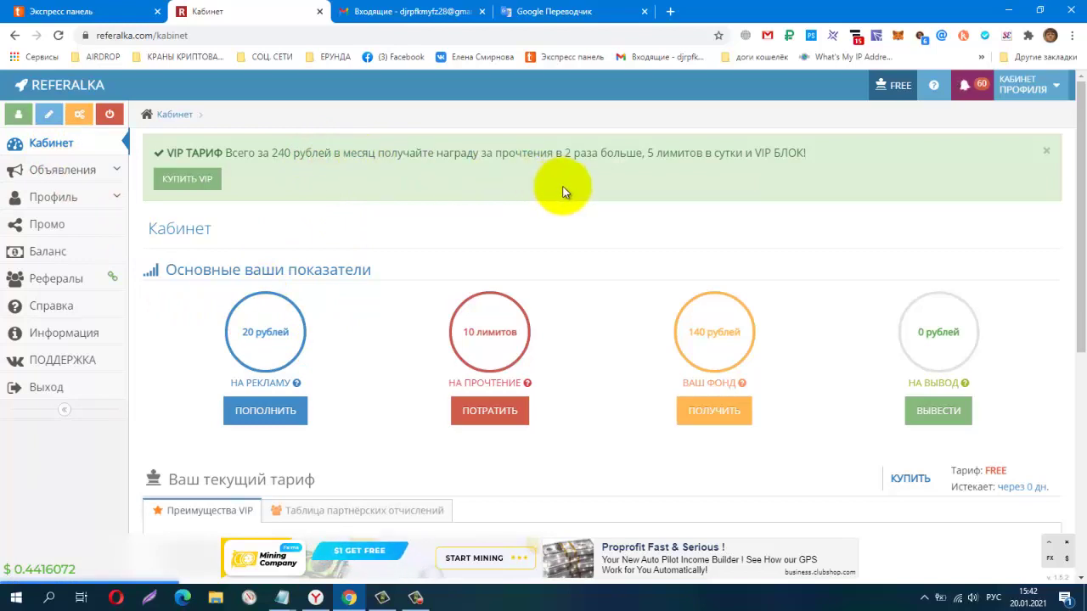
pyautogui.scroll(-3, 602, 213)
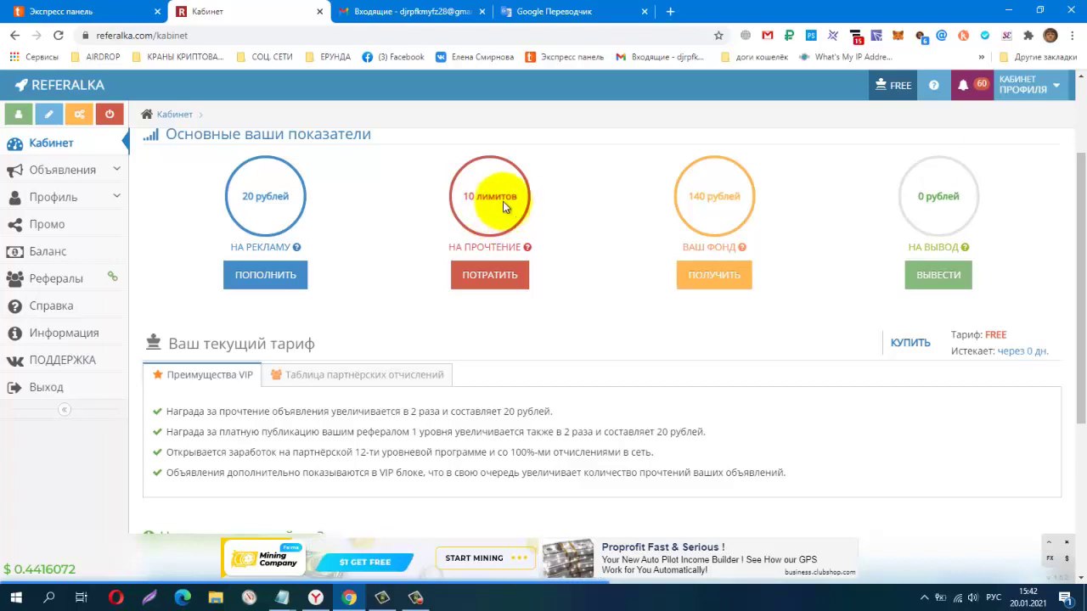
pyautogui.click(490, 277)
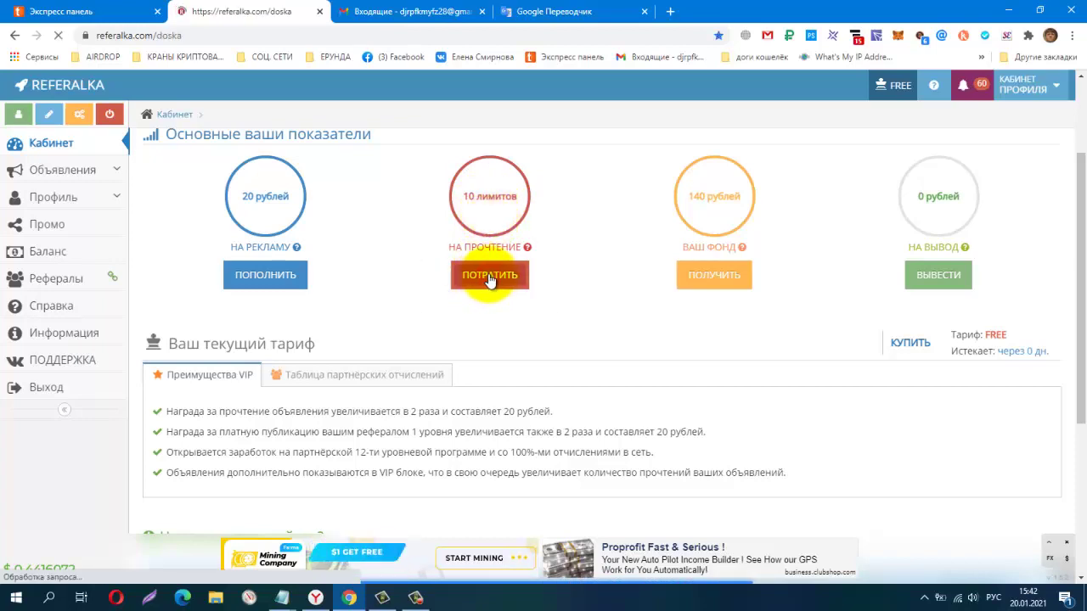
pyautogui.scroll(-4, 490, 280)
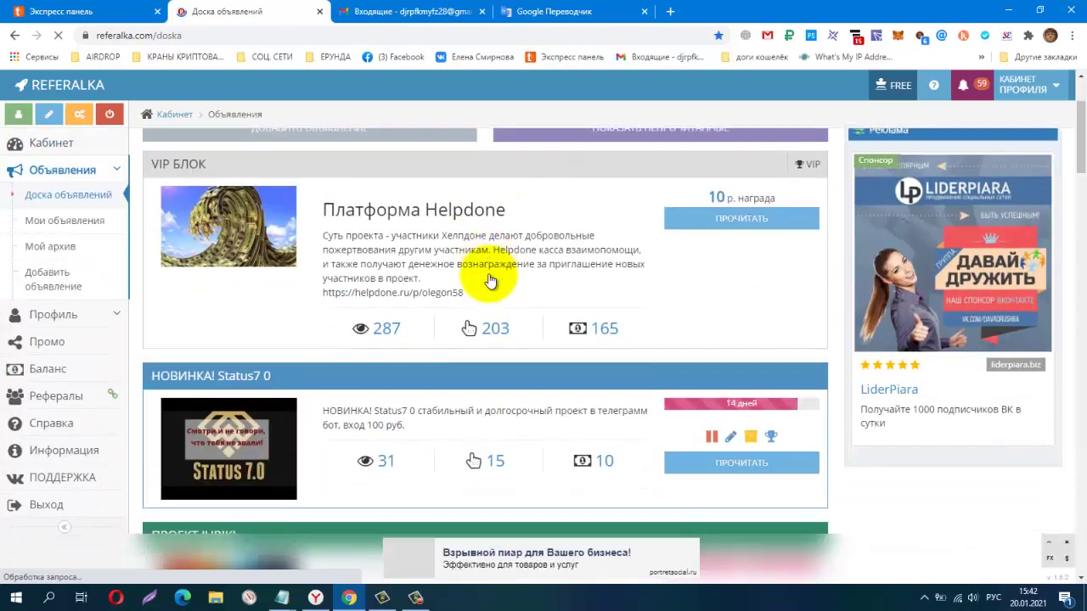
pyautogui.scroll(-3, 490, 281)
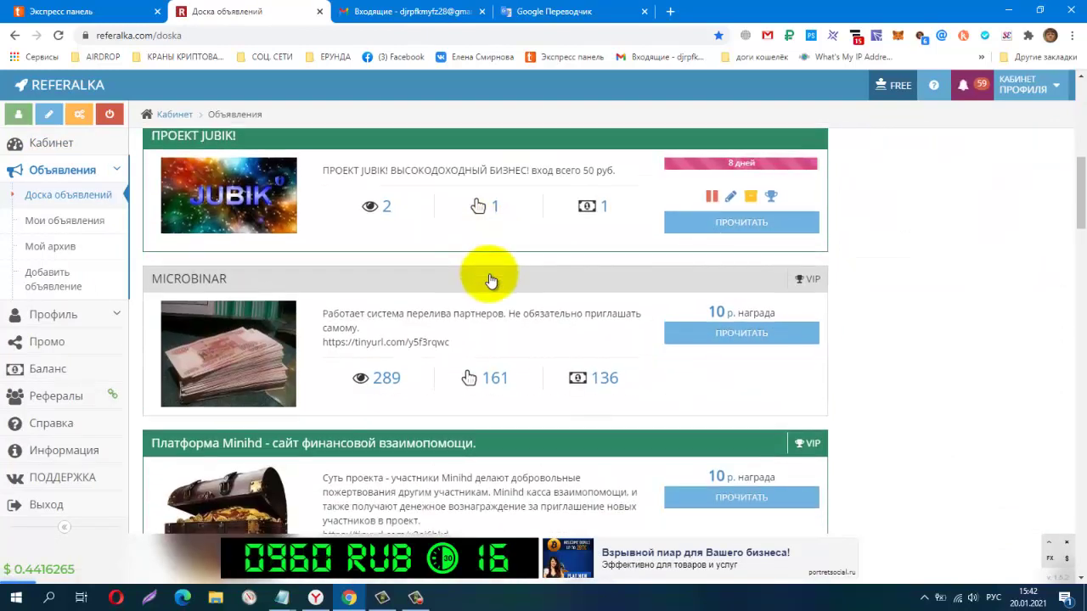
pyautogui.click(735, 334)
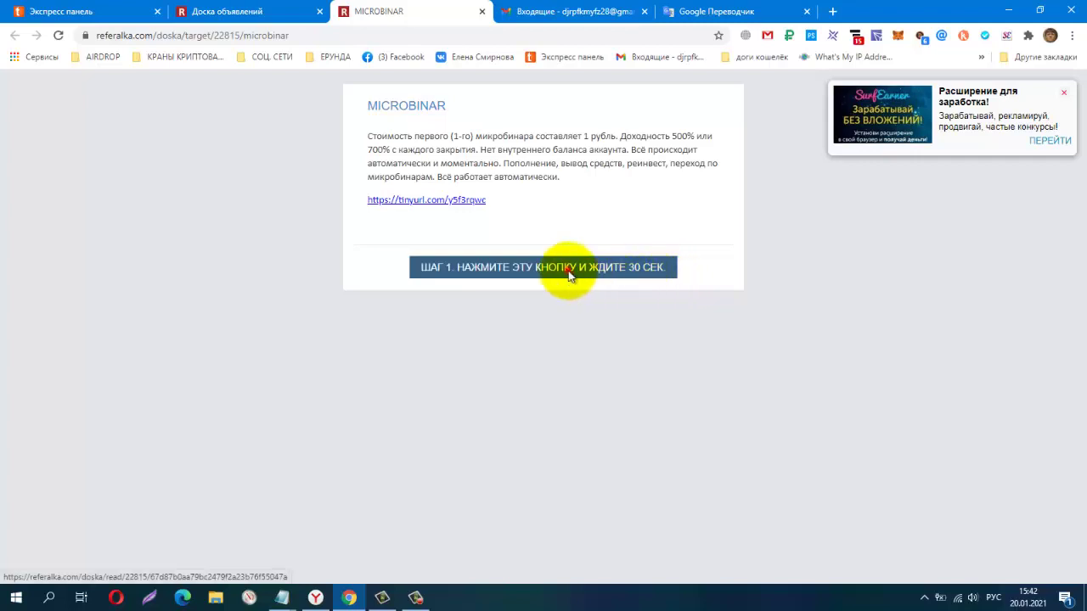
# Start the MICROBINAR ad's 30-second view, return to the ad page when the wait ends, and share it on Twitter.
pyautogui.click(568, 272)
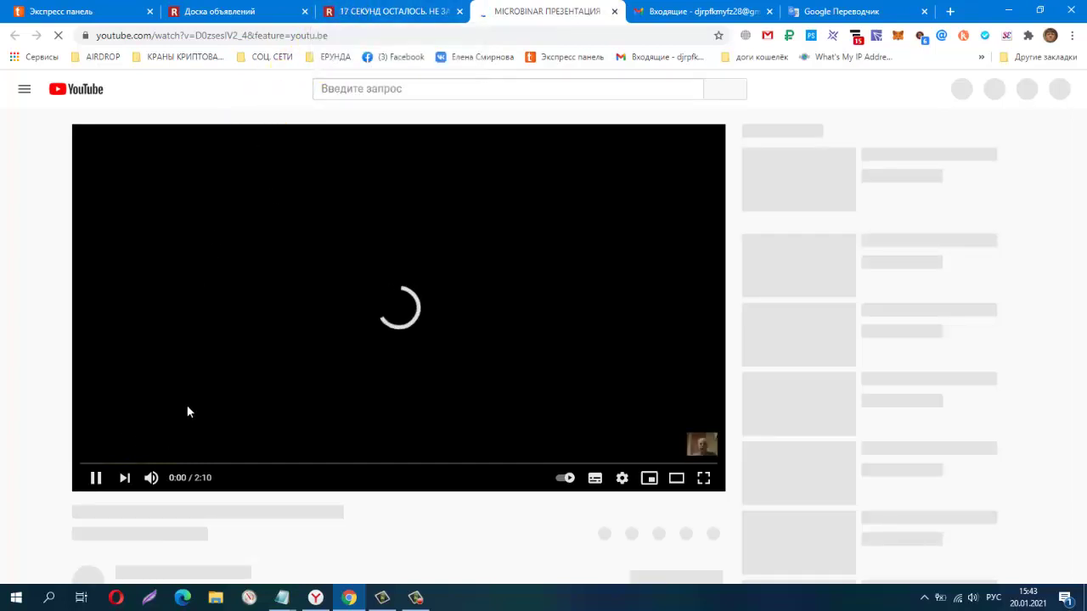
pyautogui.click(87, 502)
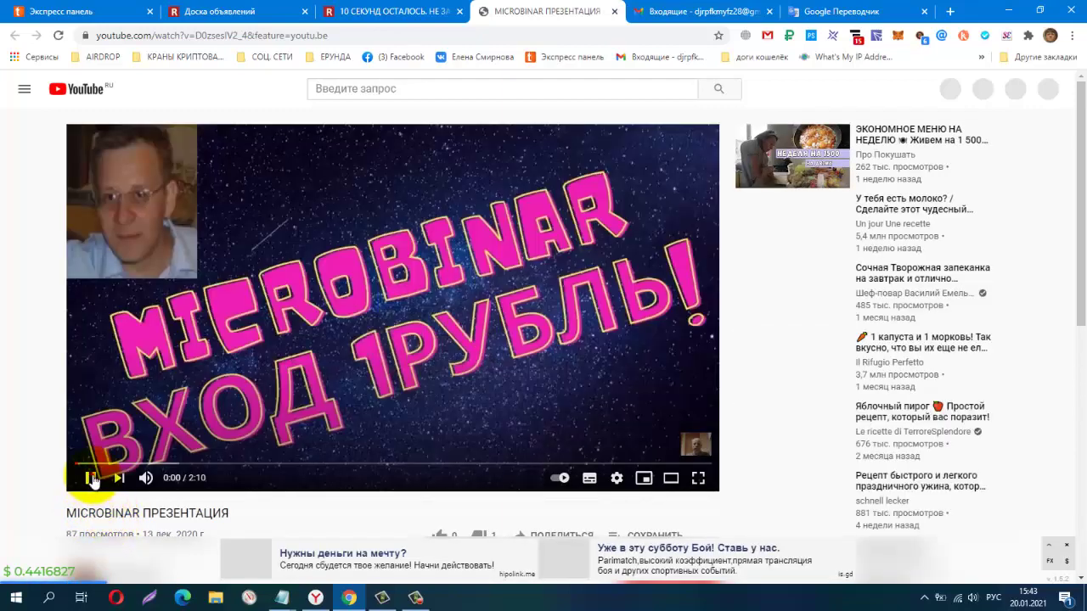
pyautogui.click(355, 14)
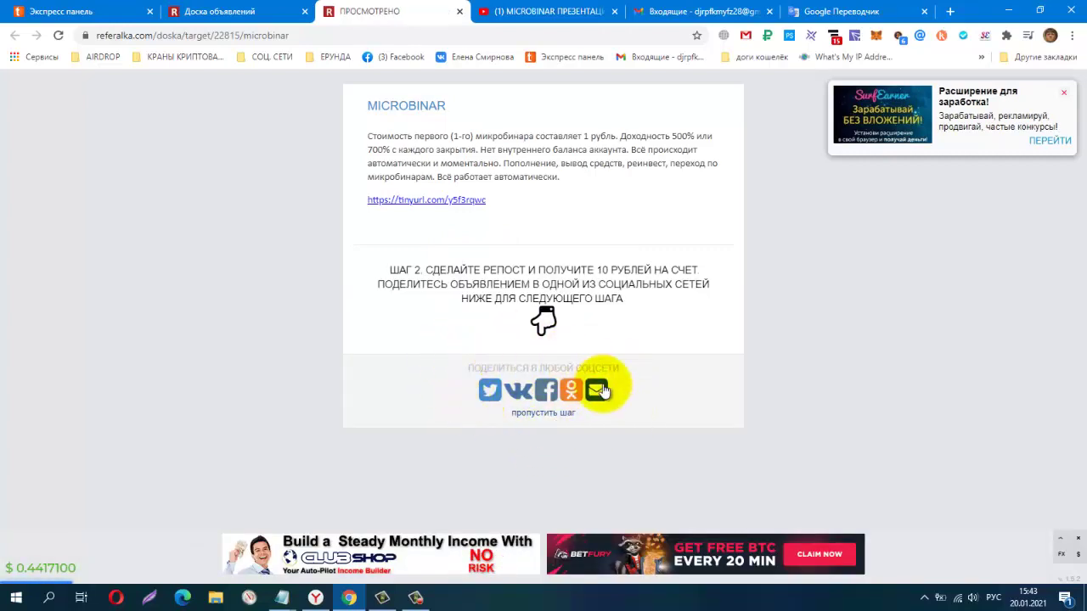
pyautogui.click(490, 391)
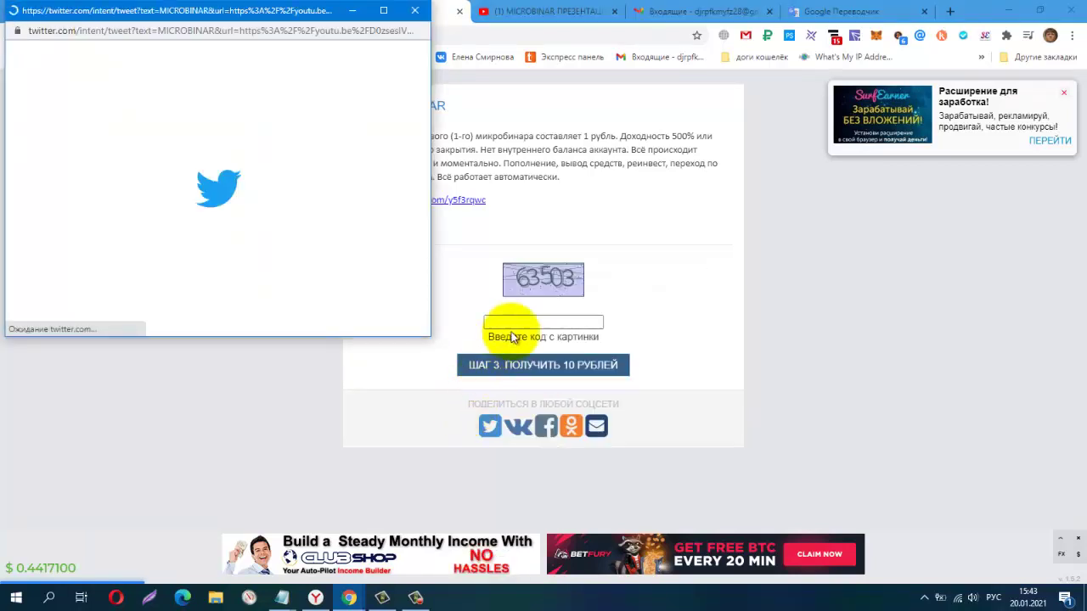
# Enter the captcha code from the picture and claim the 10-ruble reward for reading the ad.
pyautogui.click(509, 322)
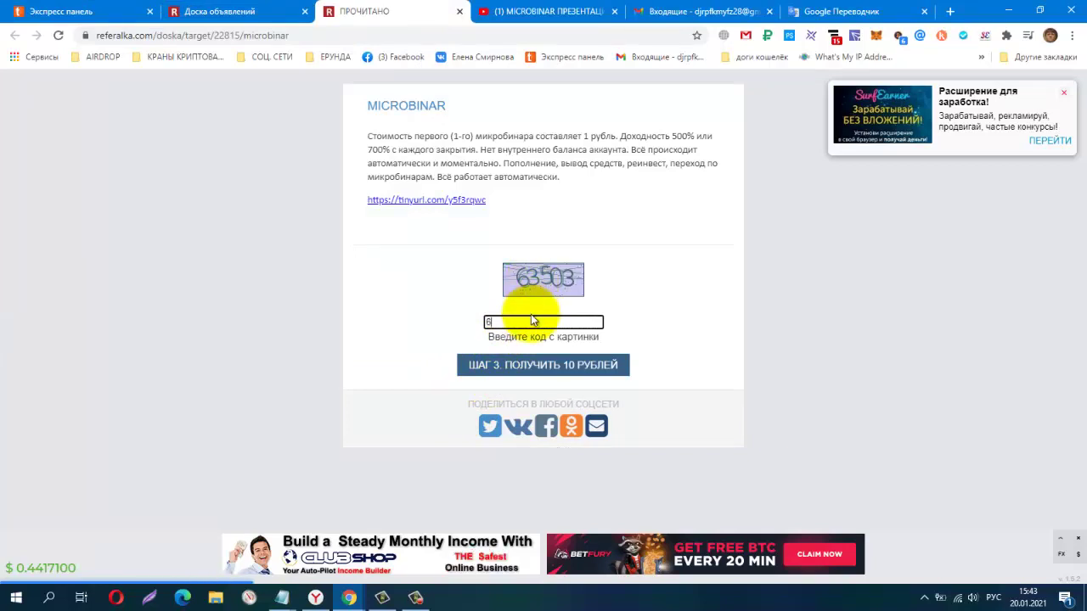
pyautogui.write('63503')
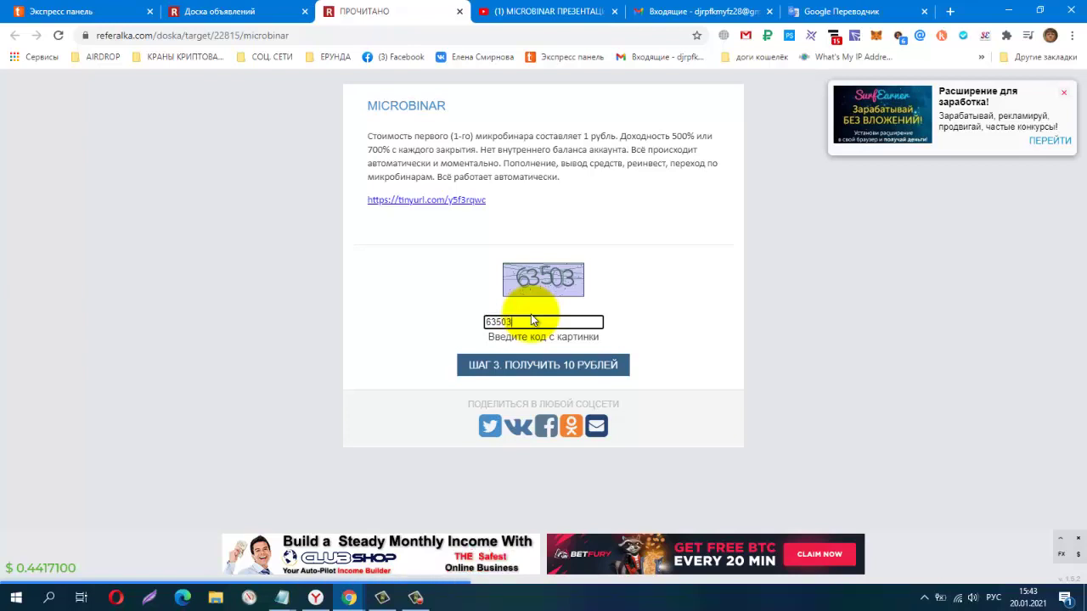
pyautogui.click(515, 367)
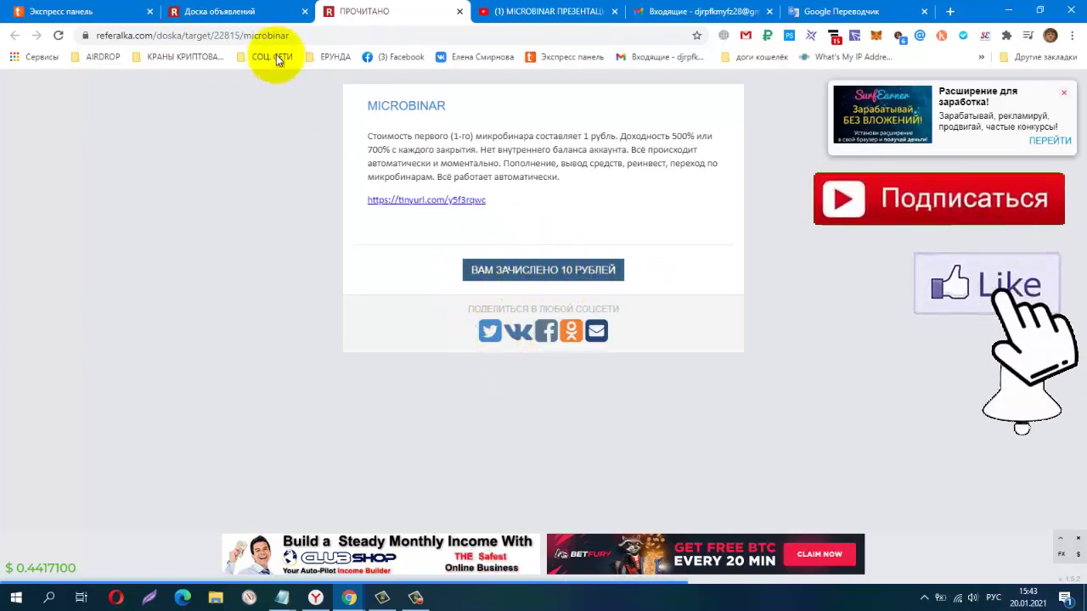
# Return to the account dashboard, review the main balances, VIP benefits and suggested actions, and close the pop-up advertisement.
pyautogui.click(260, 16)
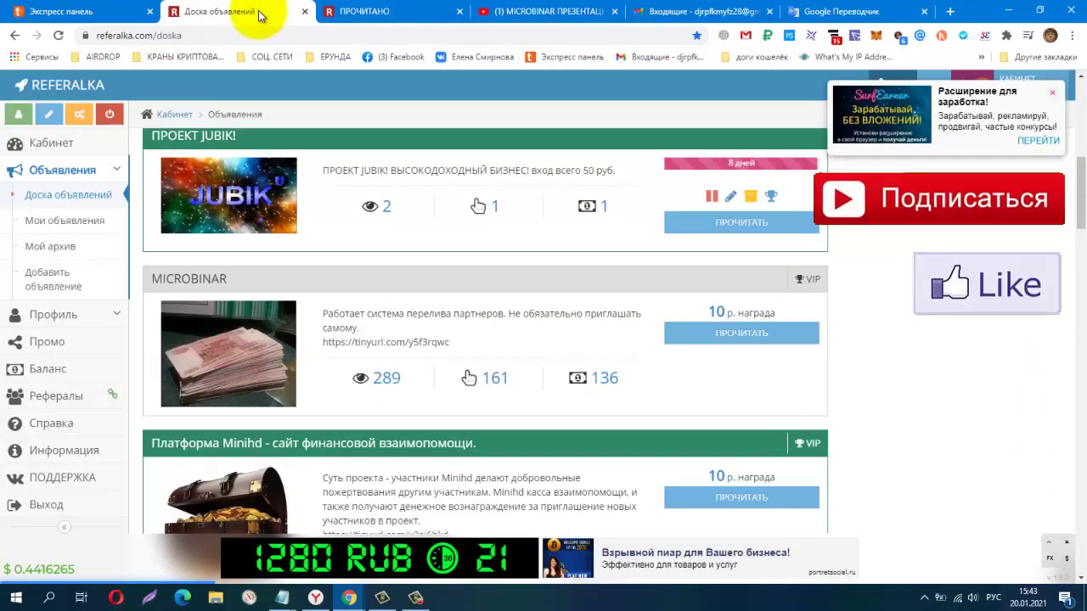
pyautogui.click(66, 145)
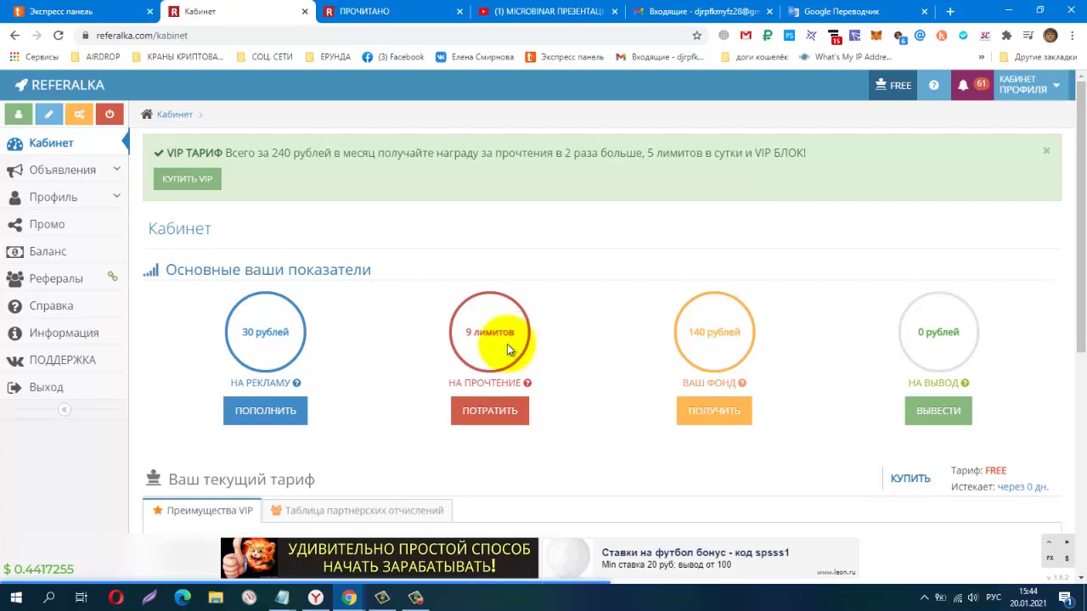
pyautogui.scroll(-3, 579, 342)
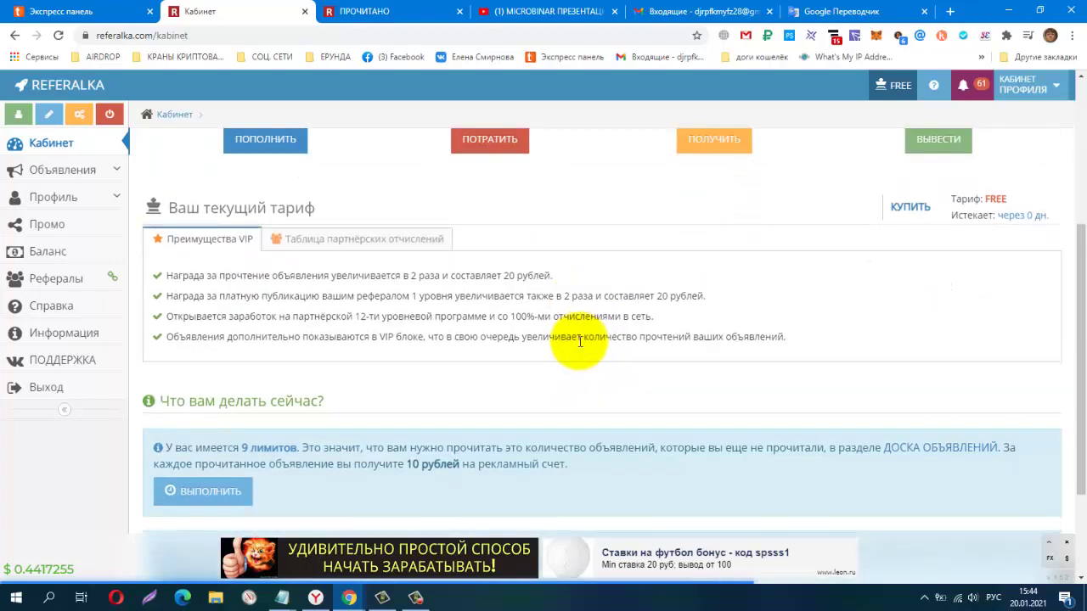
pyautogui.scroll(-1, 543, 353)
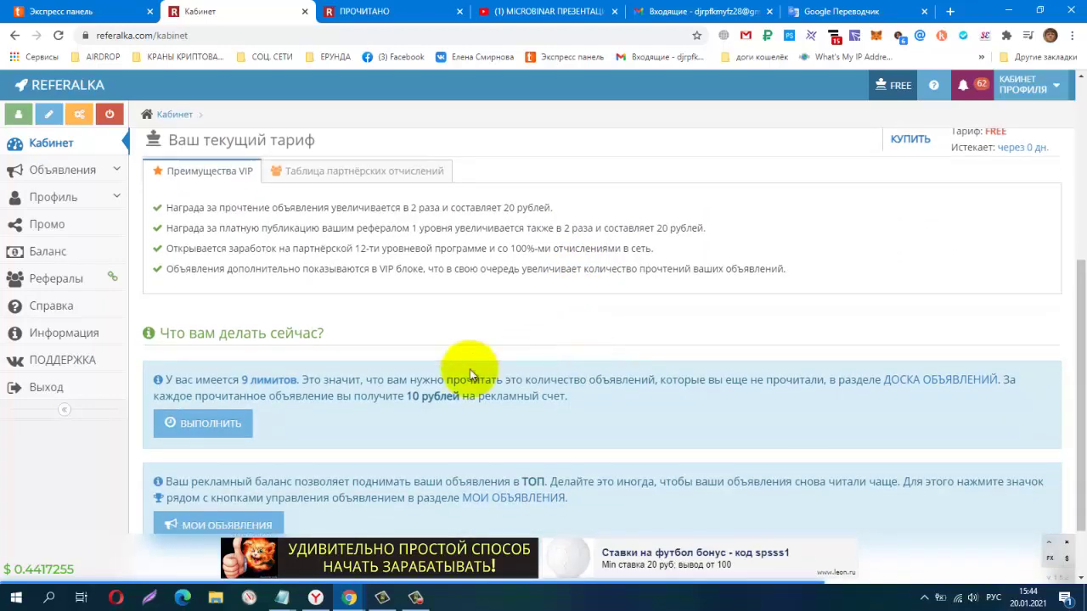
pyautogui.scroll(-1, 595, 382)
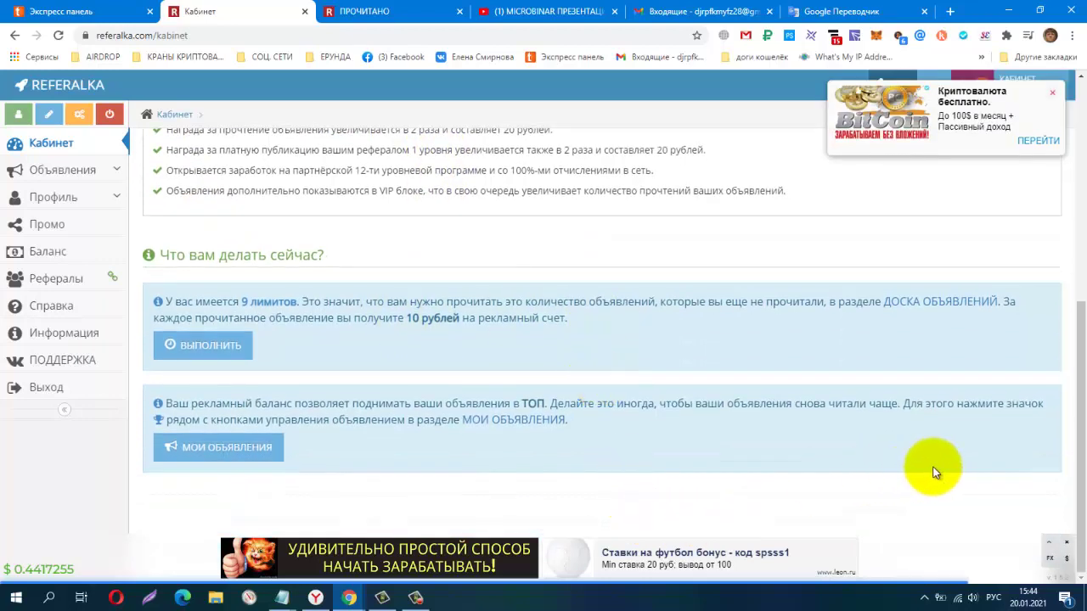
pyautogui.scroll(4, 930, 470)
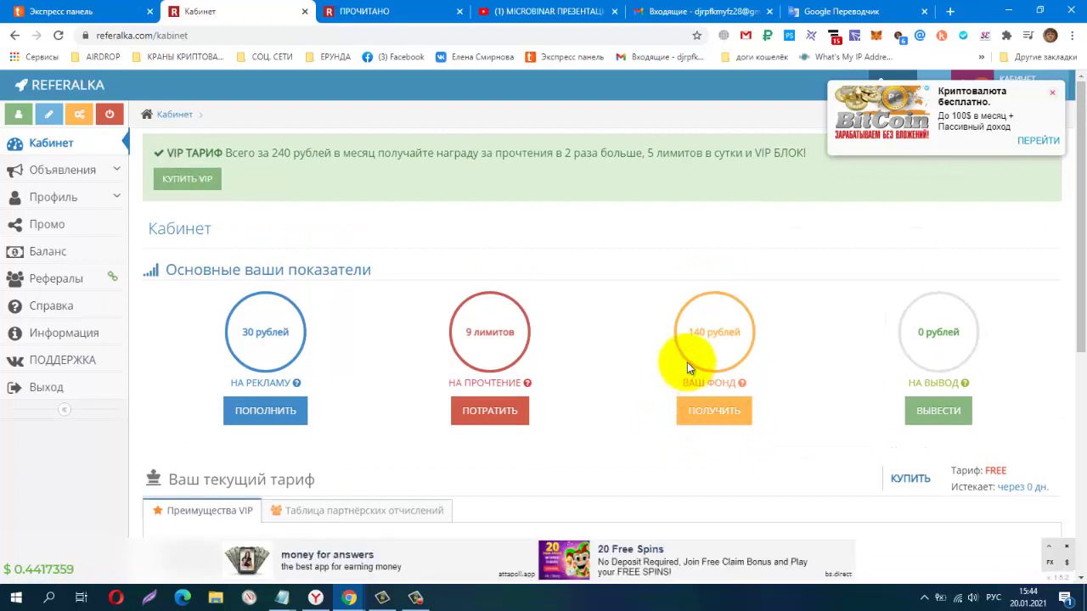
pyautogui.click(1051, 94)
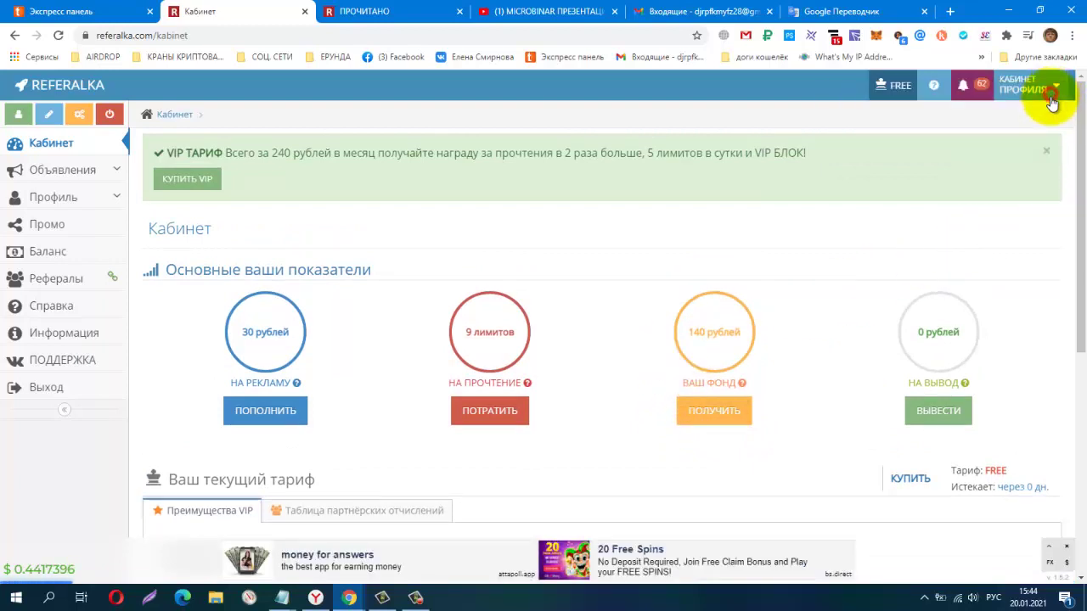
pyautogui.moveTo(924, 378)
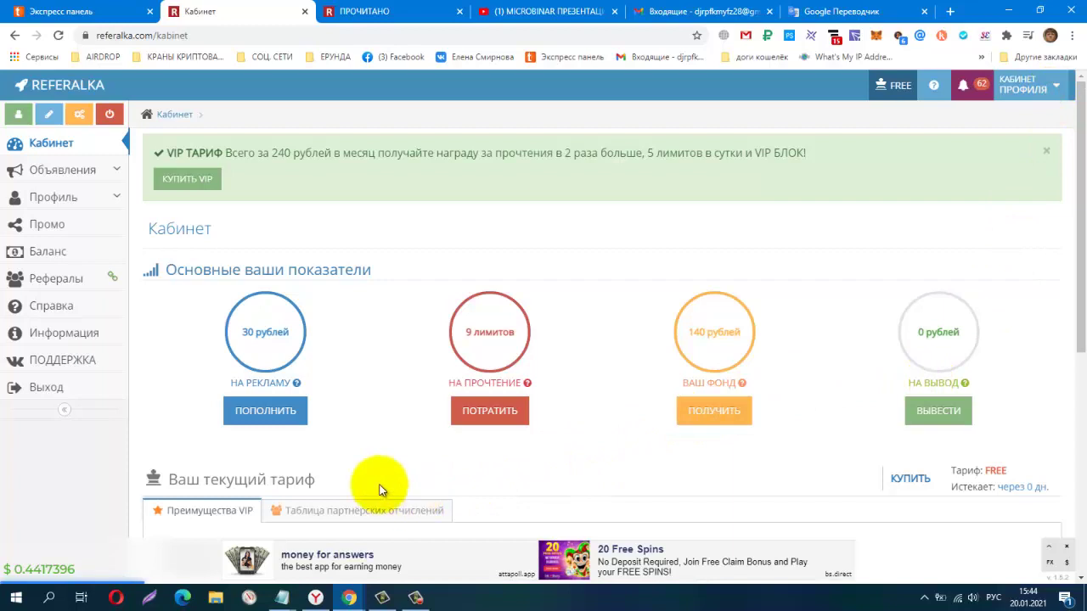